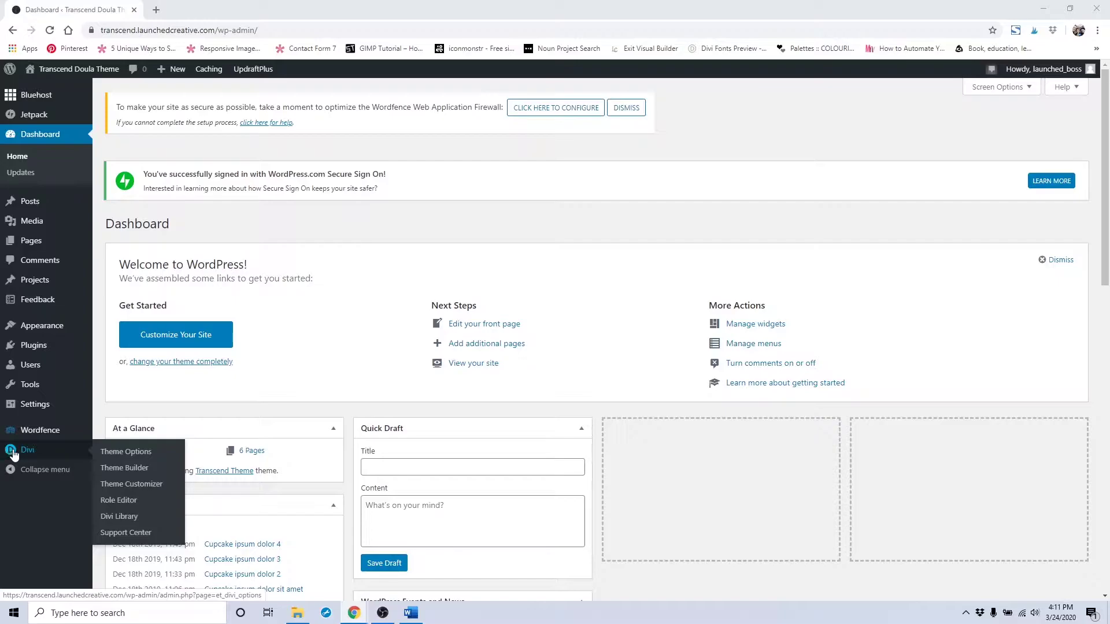
Step: Open the Divi Theme Customizer's Site Identity settings and select the site title and tagline texts for editing
{"action": "left_click", "coordinate": [127, 487]}
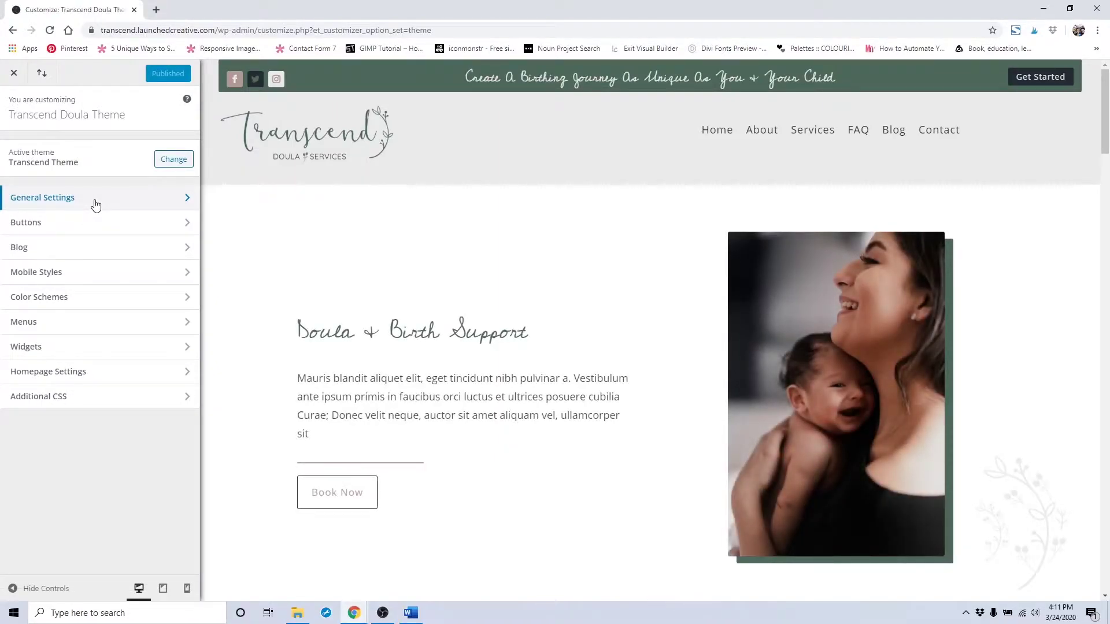
{"action": "left_click", "coordinate": [96, 205]}
{"action": "left_click", "coordinate": [153, 159]}
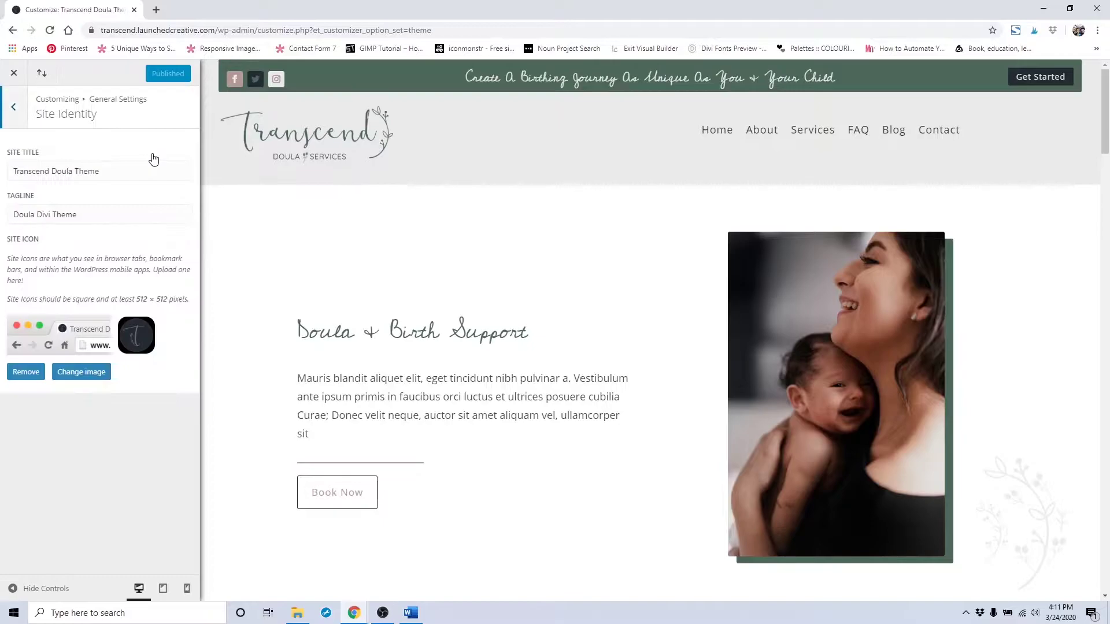
{"action": "triple_click", "coordinate": [84, 173]}
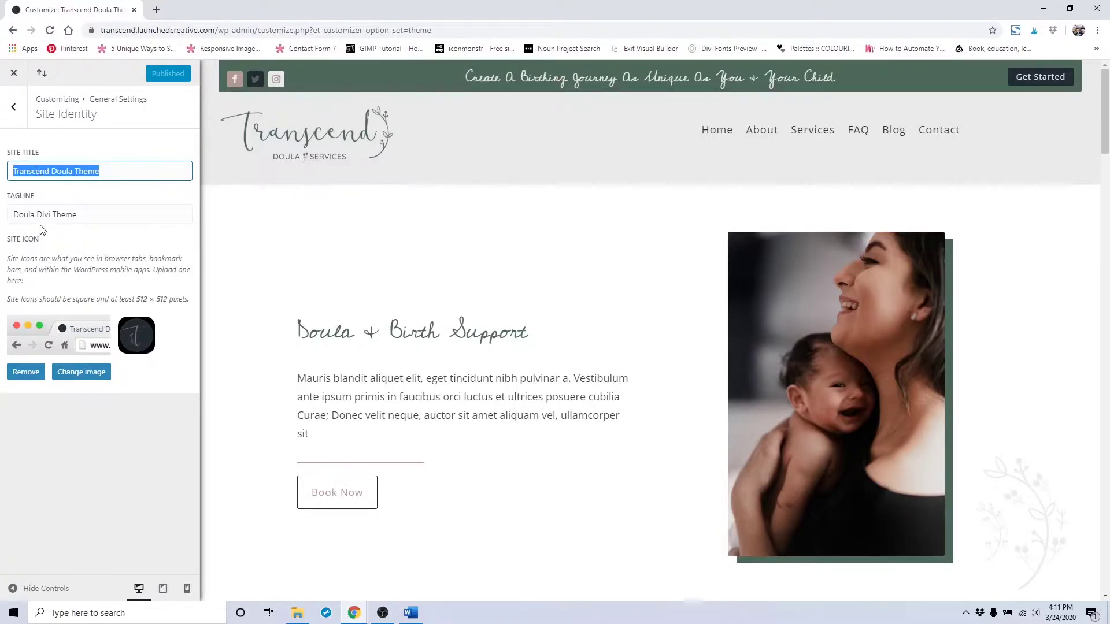
{"action": "triple_click", "coordinate": [61, 214]}
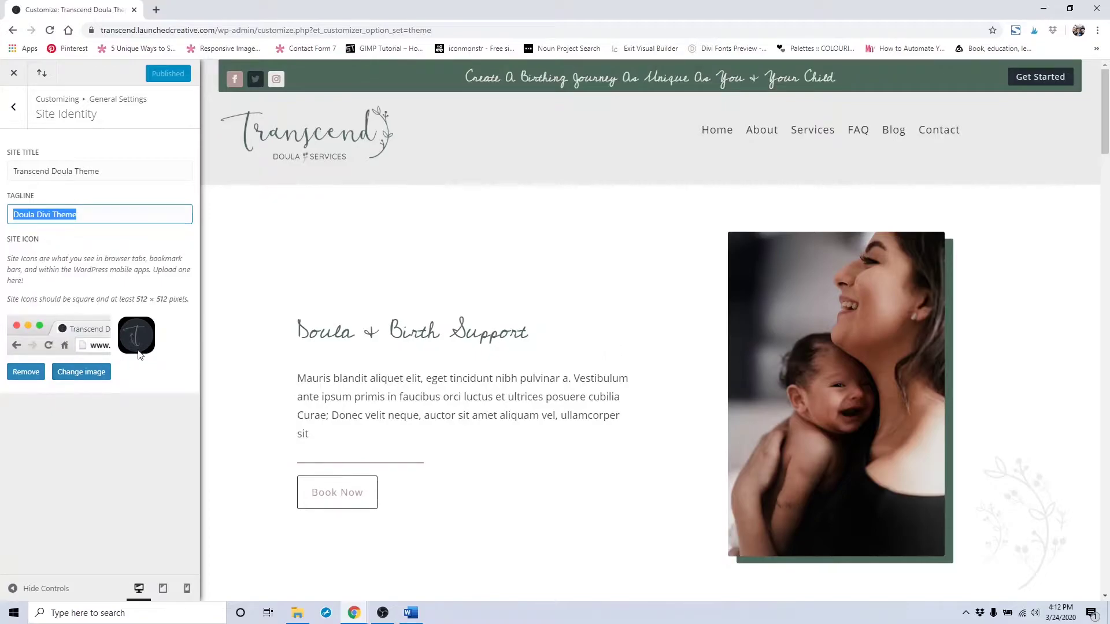
Step: Try to replace the site icon by uploading an image file from the computer
{"action": "left_click", "coordinate": [102, 375]}
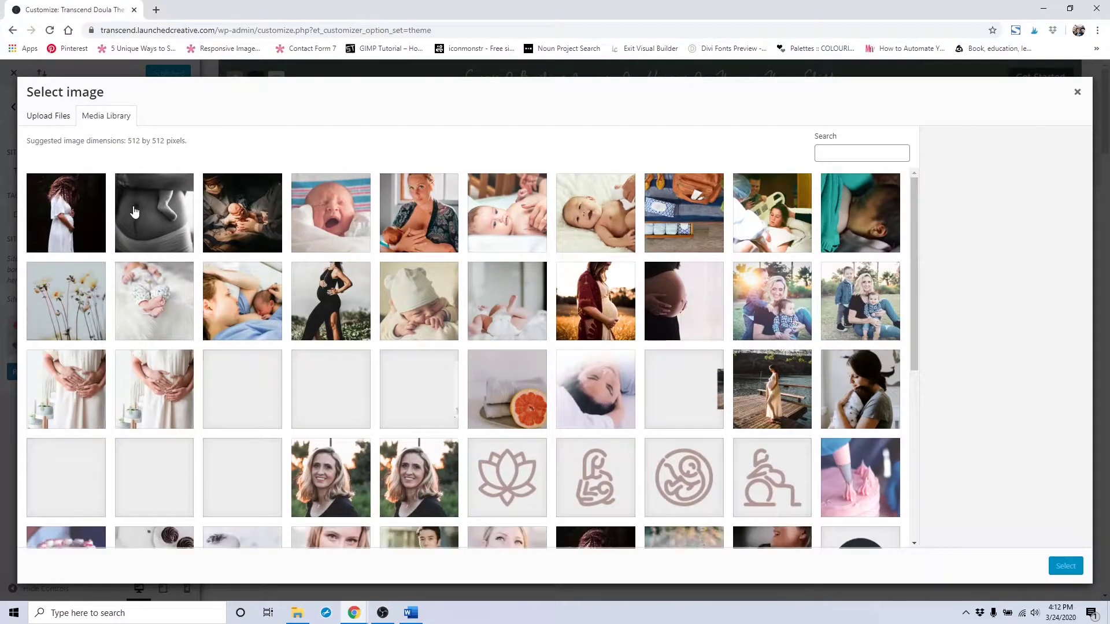
{"action": "left_click", "coordinate": [60, 119]}
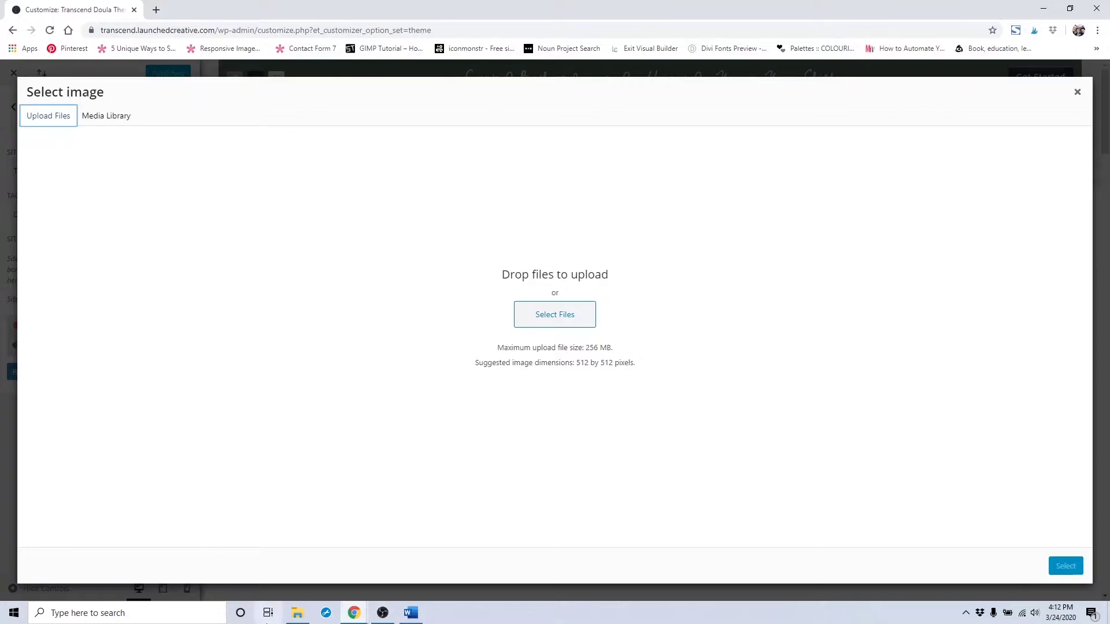
{"action": "left_click", "coordinate": [536, 322]}
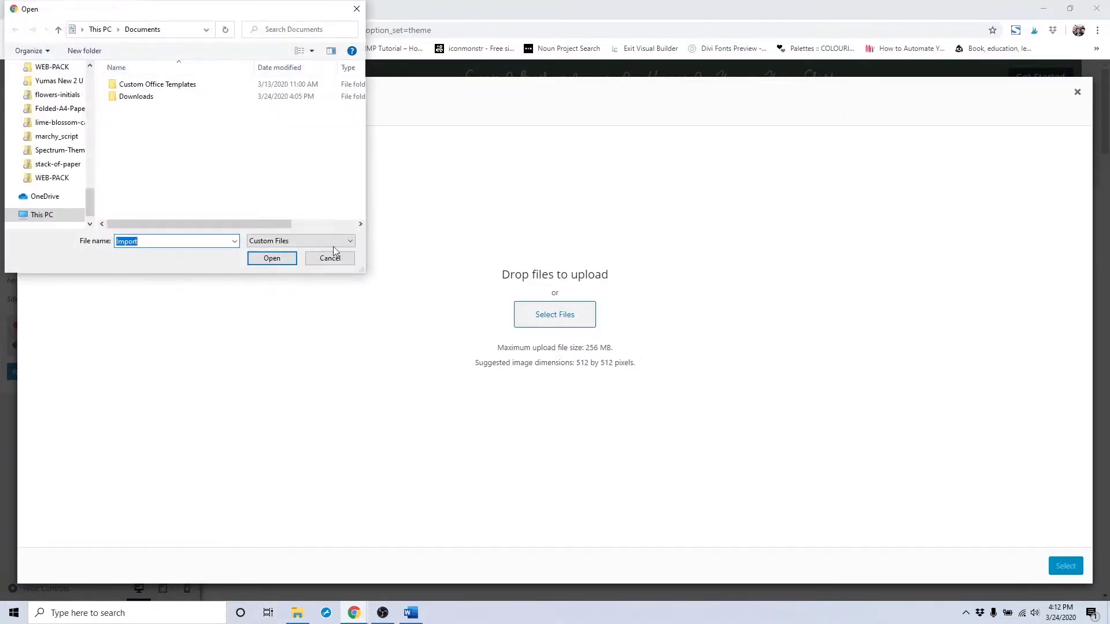
{"action": "left_click", "coordinate": [328, 258]}
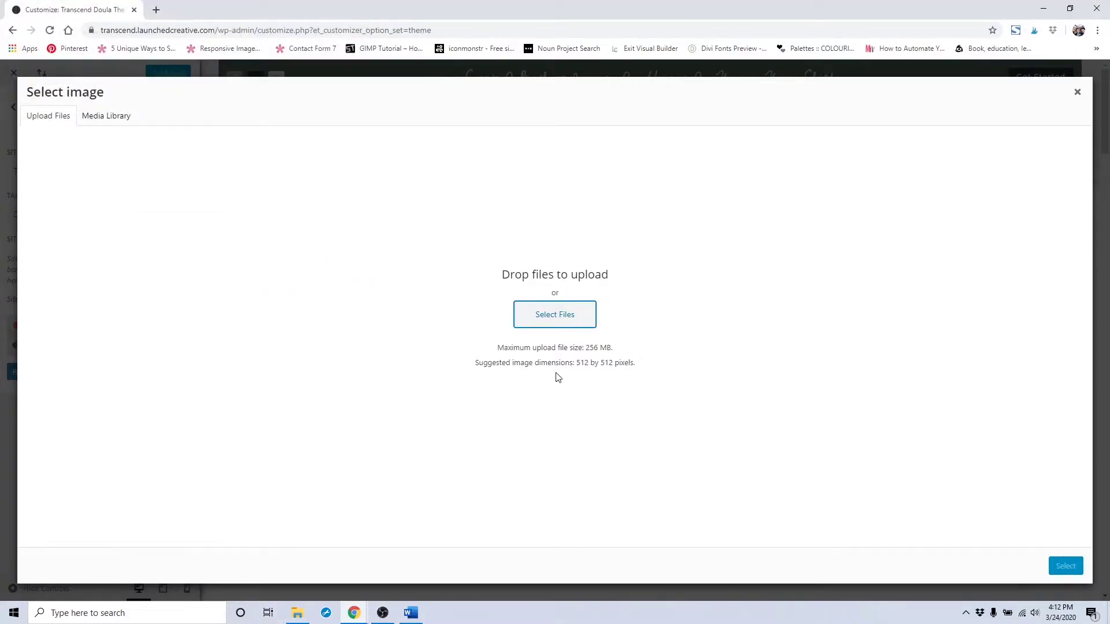
{"action": "left_click", "coordinate": [297, 613]}
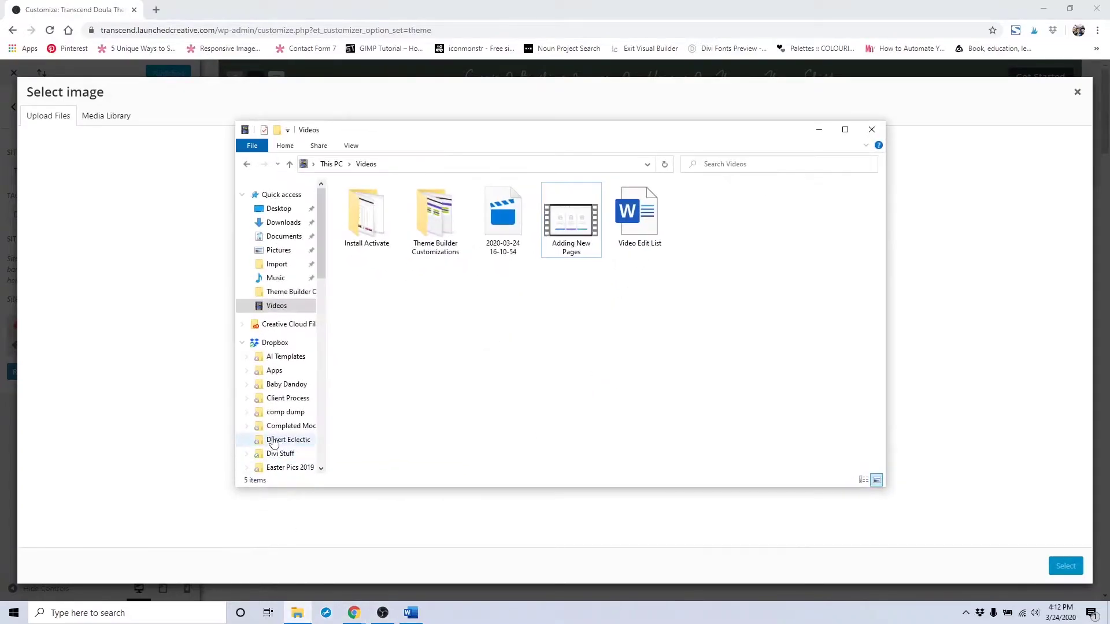
{"action": "left_click", "coordinate": [820, 129]}
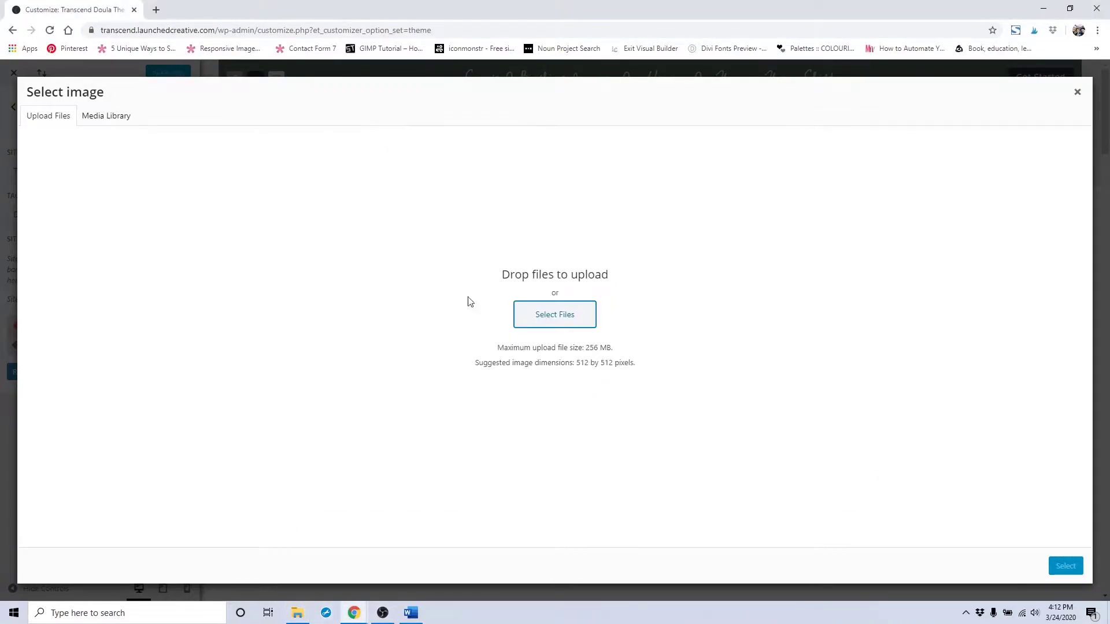
{"action": "left_click", "coordinate": [1077, 92]}
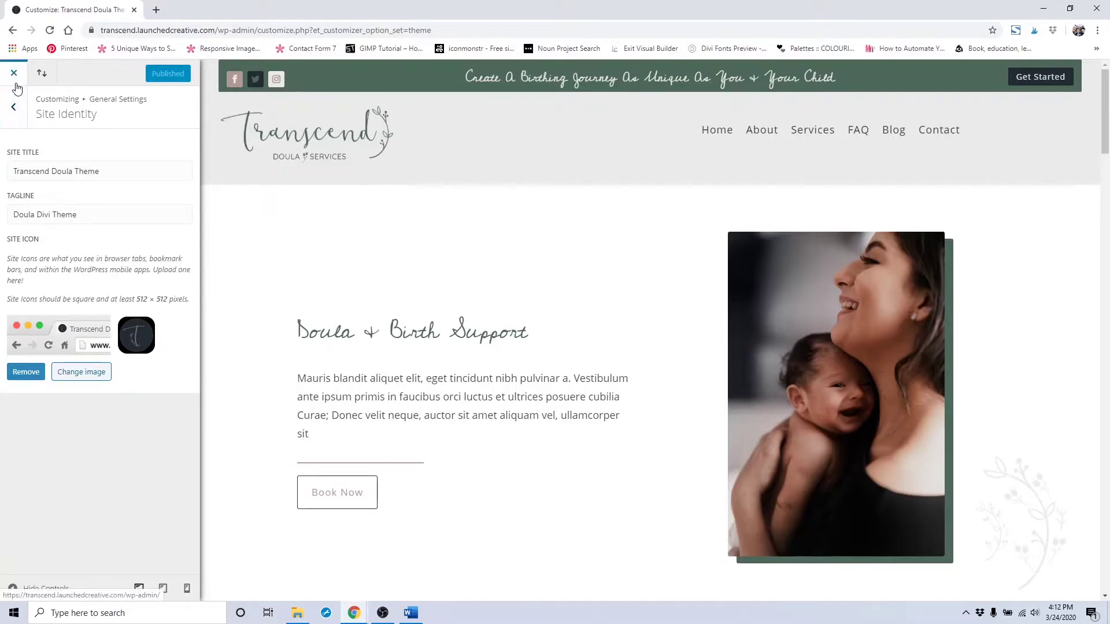
Step: Review the Layout Settings under General Settings, including the theme accent color picker
{"action": "left_click", "coordinate": [21, 118]}
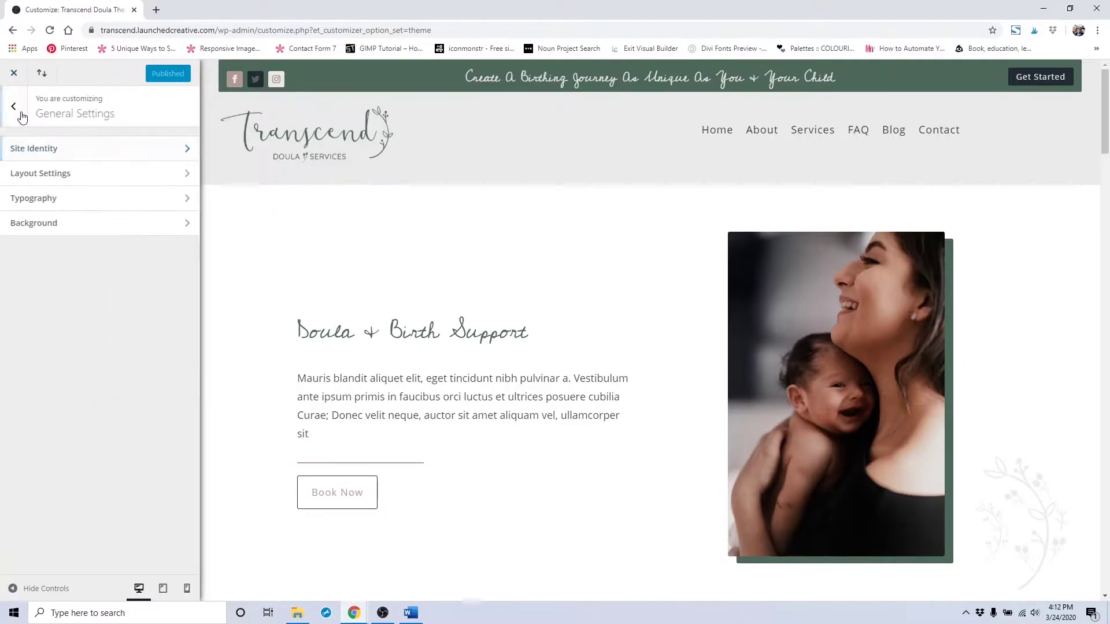
{"action": "left_click", "coordinate": [30, 174]}
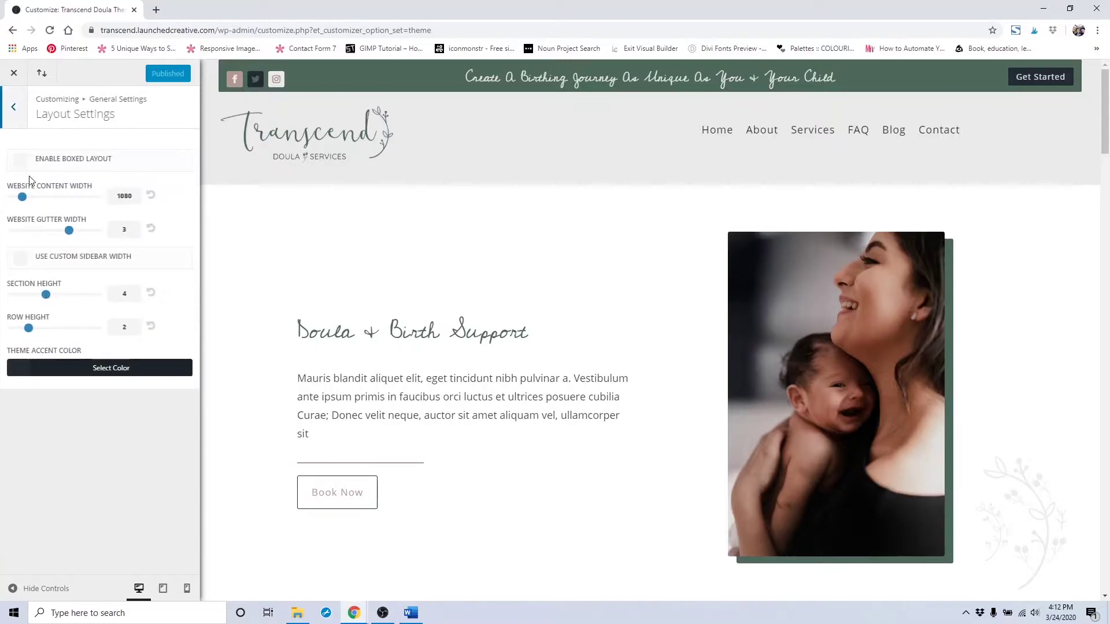
{"action": "left_click", "coordinate": [55, 369]}
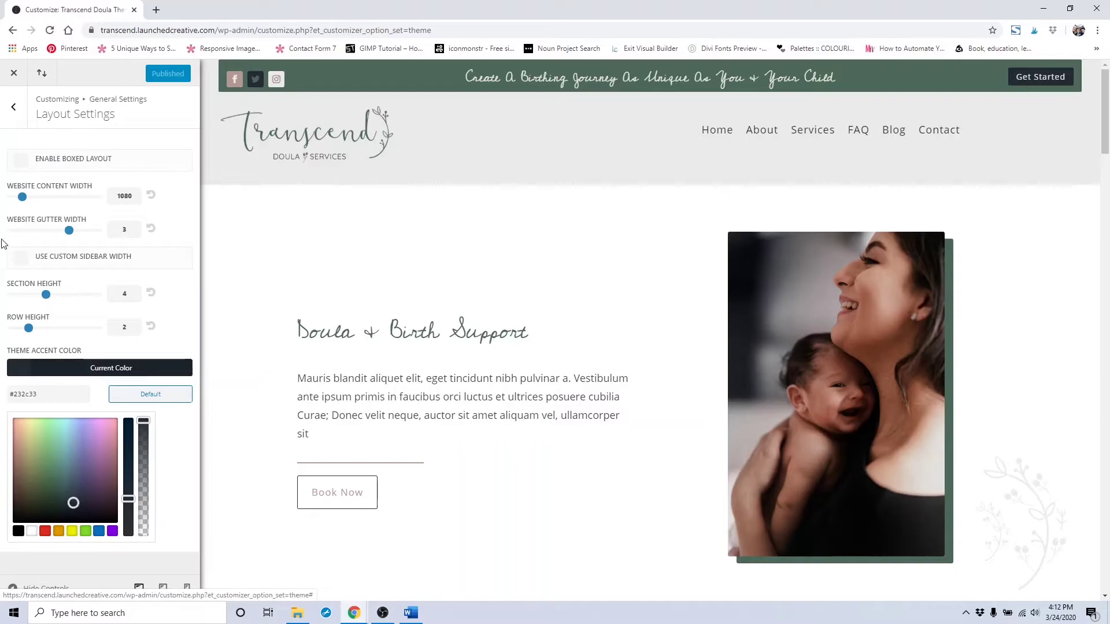
{"action": "left_click", "coordinate": [15, 122]}
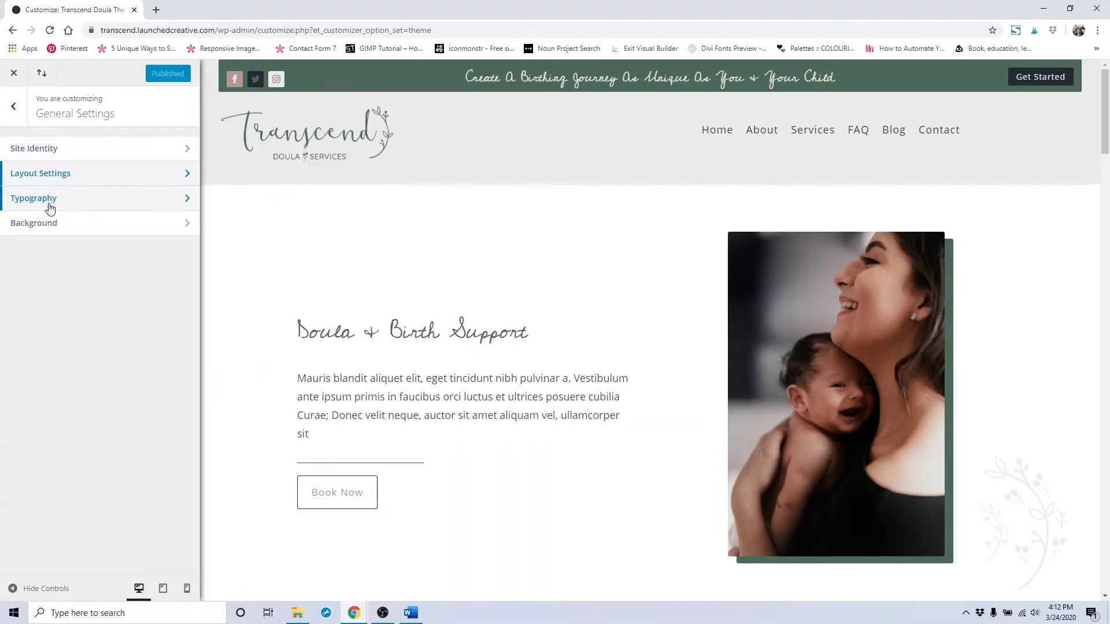
Step: Open the Typography settings and examine the body text in the homepage preview
{"action": "left_click", "coordinate": [51, 209]}
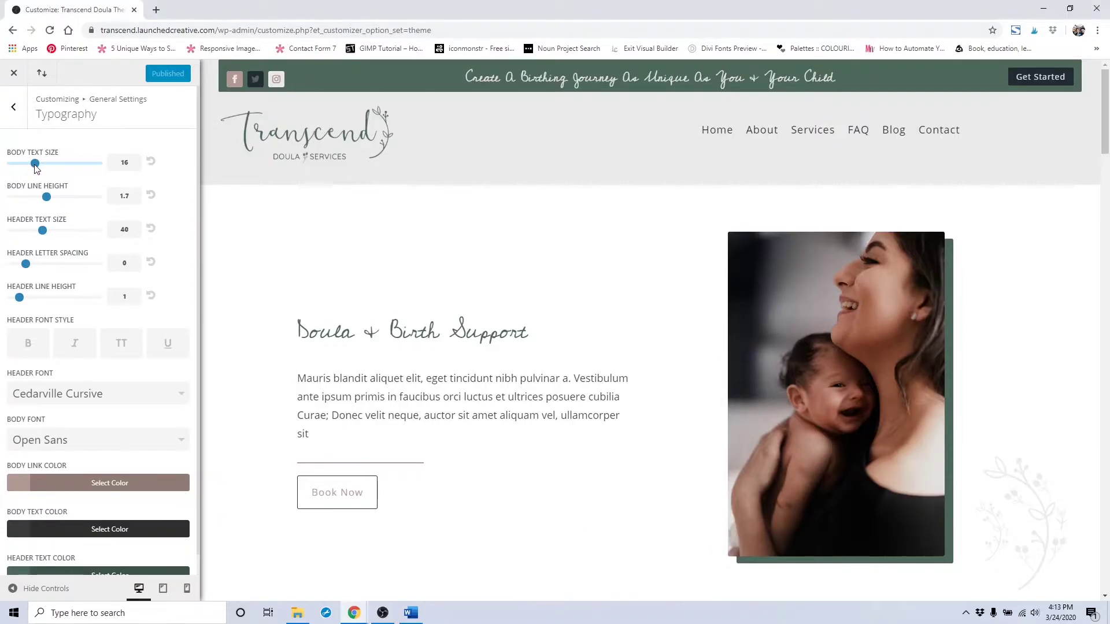
{"action": "scroll", "coordinate": [289, 254], "scroll_direction": "down", "scroll_amount": 3}
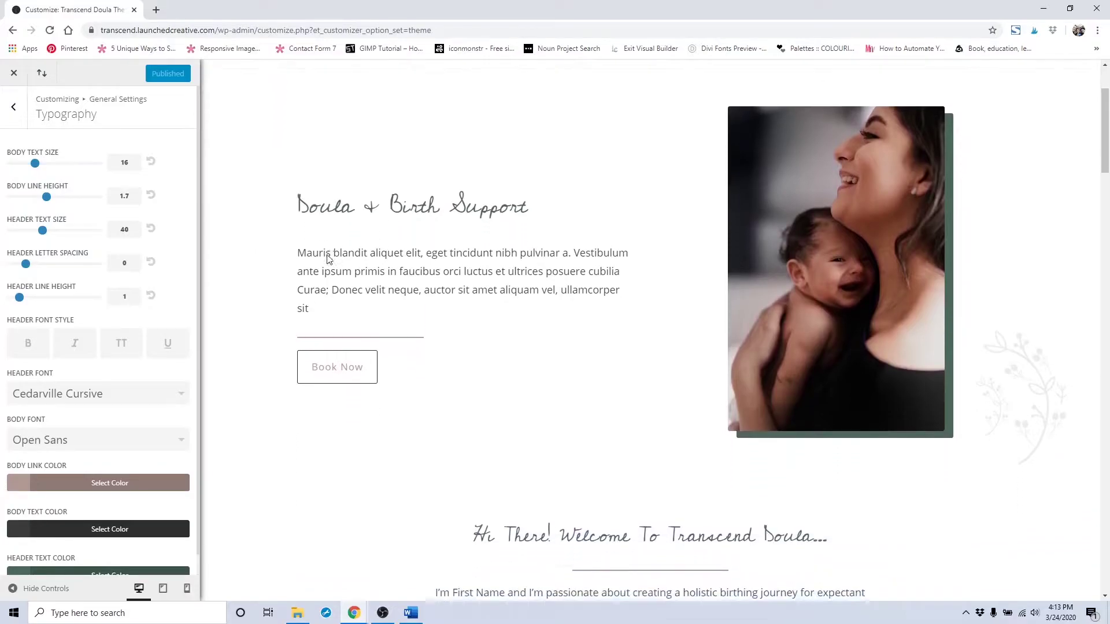
{"action": "scroll", "coordinate": [327, 259], "scroll_direction": "down", "scroll_amount": 2}
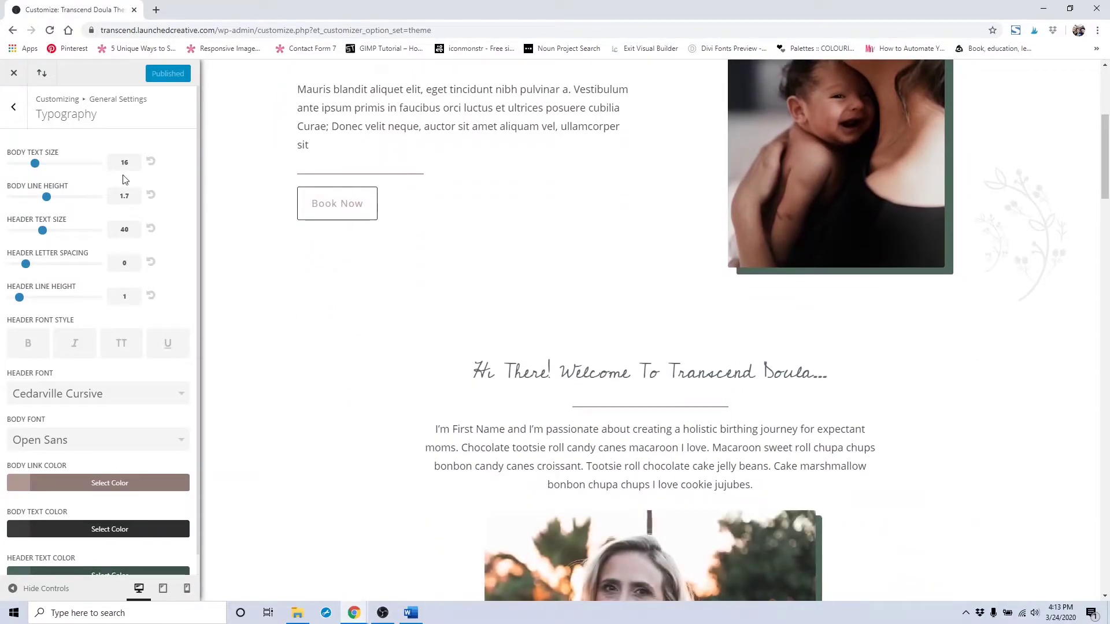
{"action": "scroll", "coordinate": [347, 255], "scroll_direction": "up", "scroll_amount": 1}
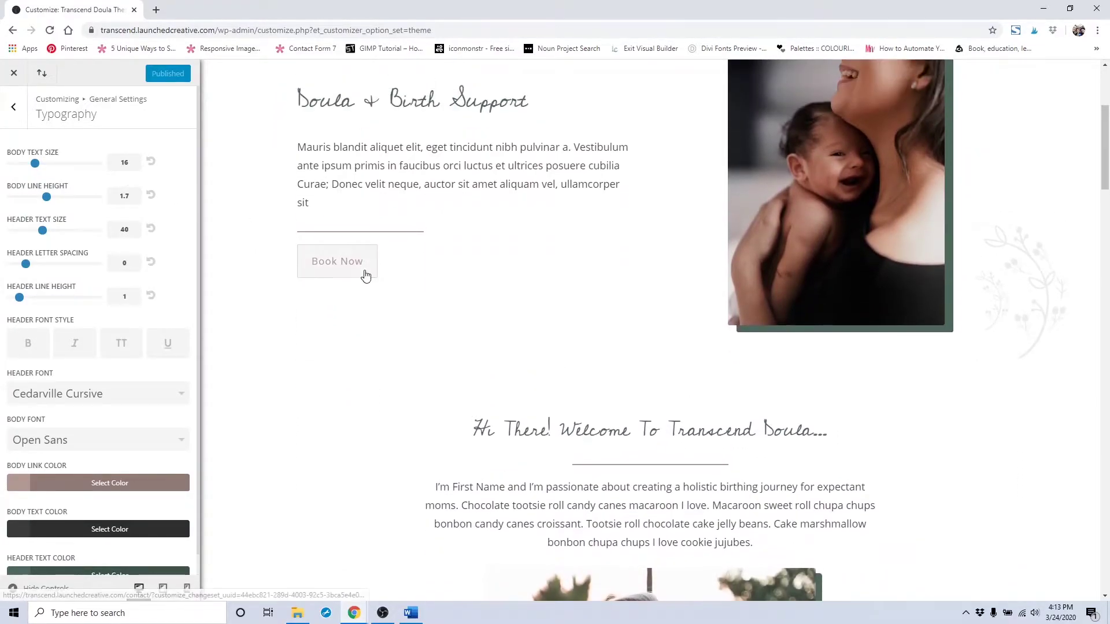
{"action": "scroll", "coordinate": [401, 207], "scroll_direction": "up", "scroll_amount": 1}
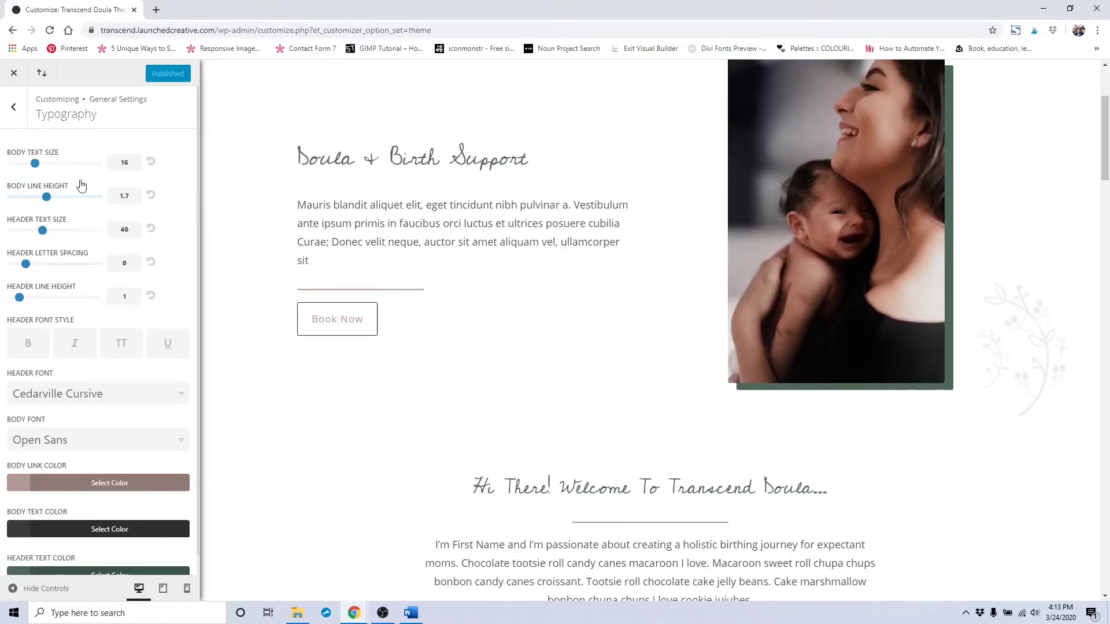
Step: Try body text sizes of 18 and 20 against the homepage sections, restoring 16 after each trial
{"action": "left_click_drag", "start_coordinate": [36, 167], "coordinate": [43, 168]}
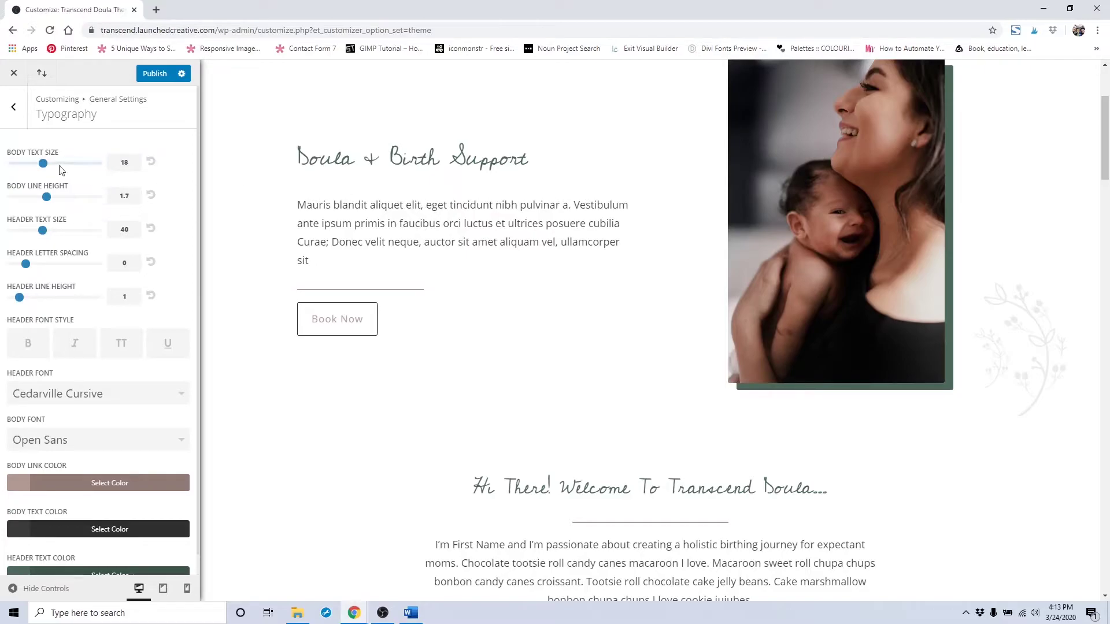
{"action": "left_click_drag", "start_coordinate": [46, 167], "coordinate": [36, 169]}
{"action": "scroll", "coordinate": [465, 261], "scroll_direction": "down", "scroll_amount": 4}
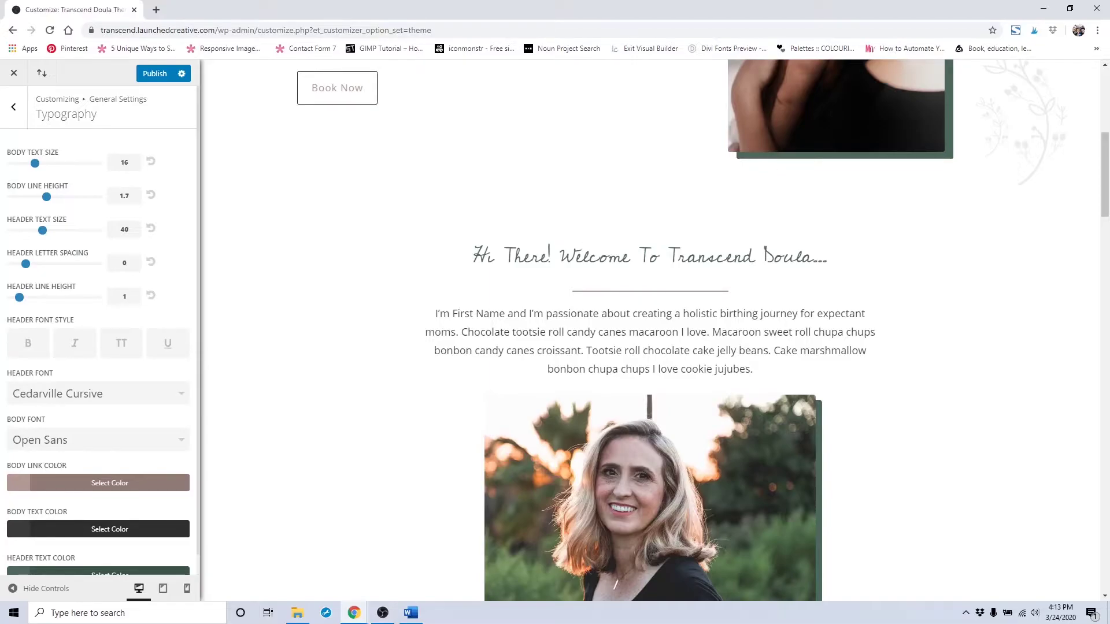
{"action": "scroll", "coordinate": [307, 171], "scroll_direction": "down", "scroll_amount": 10}
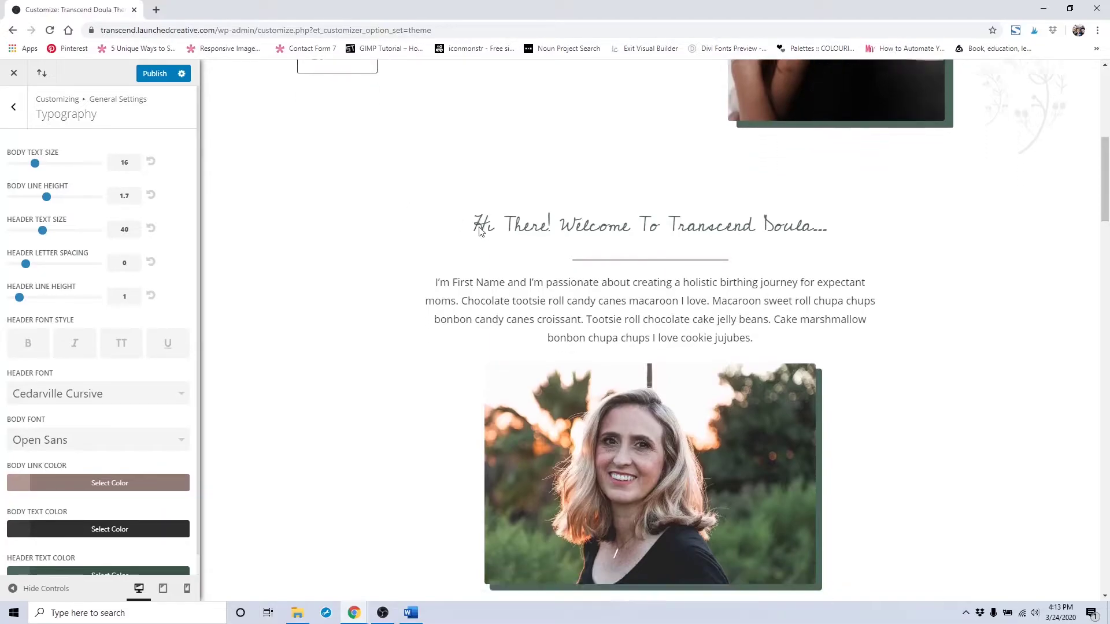
{"action": "scroll", "coordinate": [438, 243], "scroll_direction": "down", "scroll_amount": 2}
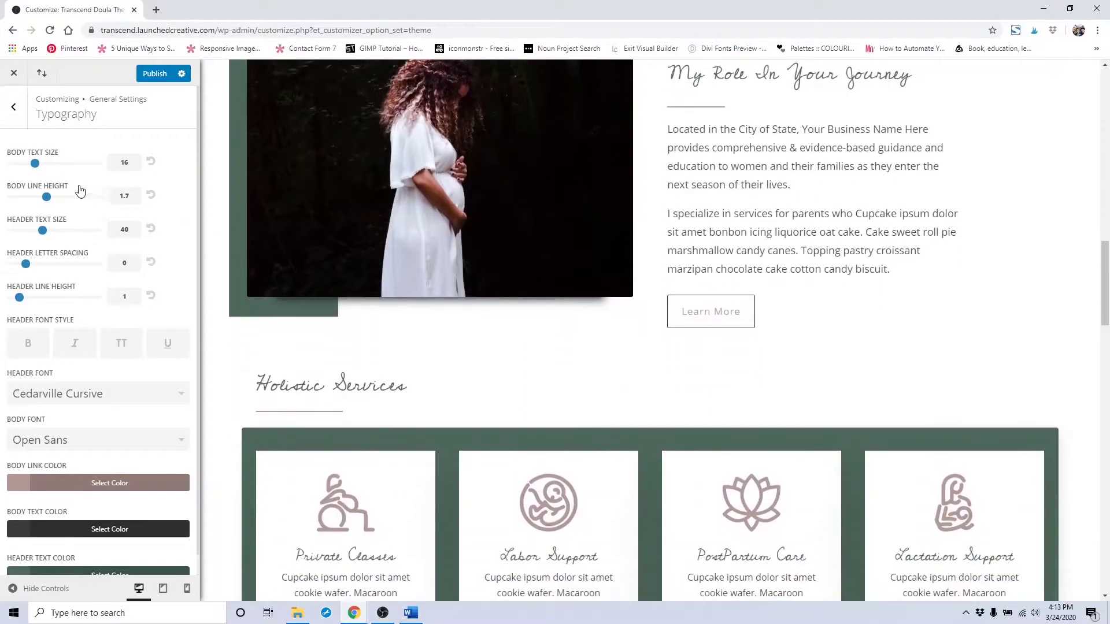
{"action": "left_click_drag", "start_coordinate": [35, 164], "coordinate": [50, 164]}
{"action": "scroll", "coordinate": [358, 353], "scroll_direction": "down", "scroll_amount": 2}
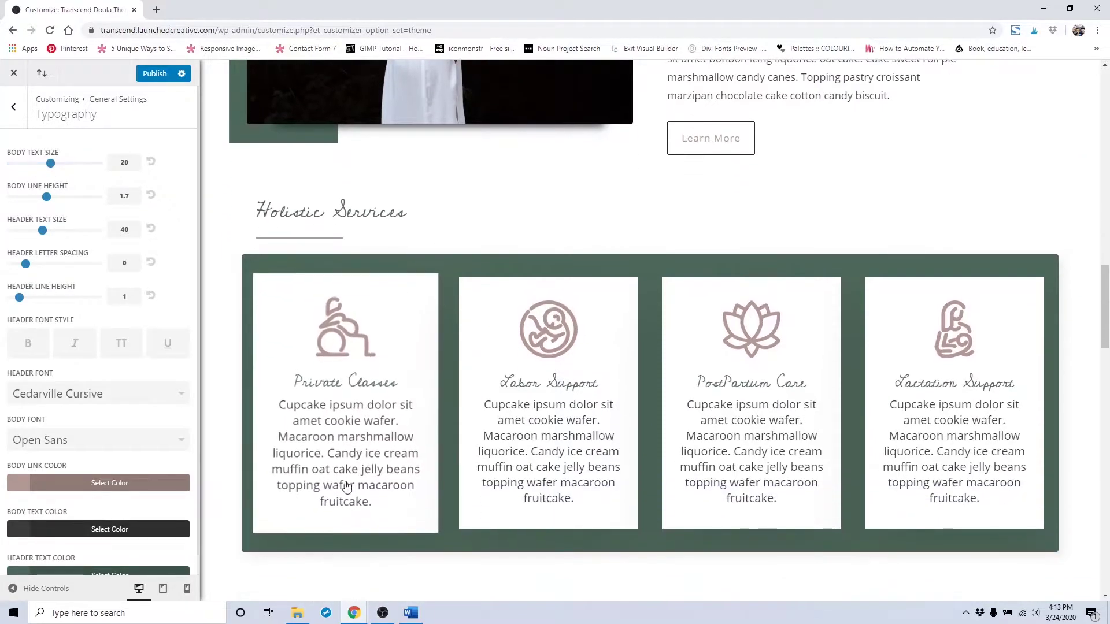
{"action": "scroll", "coordinate": [344, 344], "scroll_direction": "down", "scroll_amount": 2}
{"action": "scroll", "coordinate": [344, 344], "scroll_direction": "down", "scroll_amount": 9}
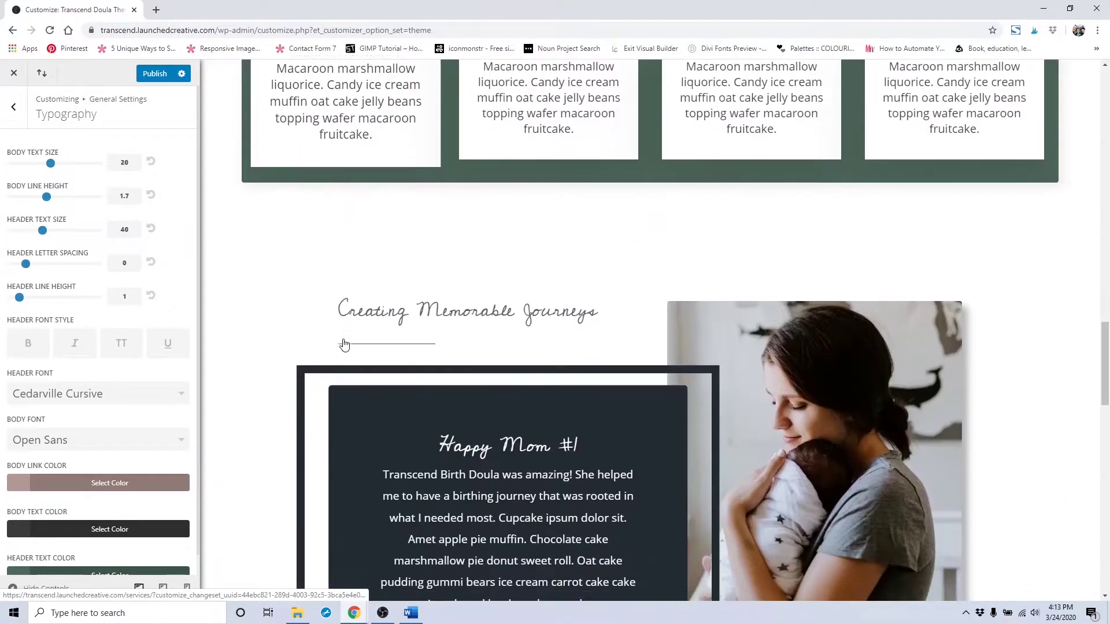
{"action": "left_click_drag", "start_coordinate": [51, 165], "coordinate": [48, 202]}
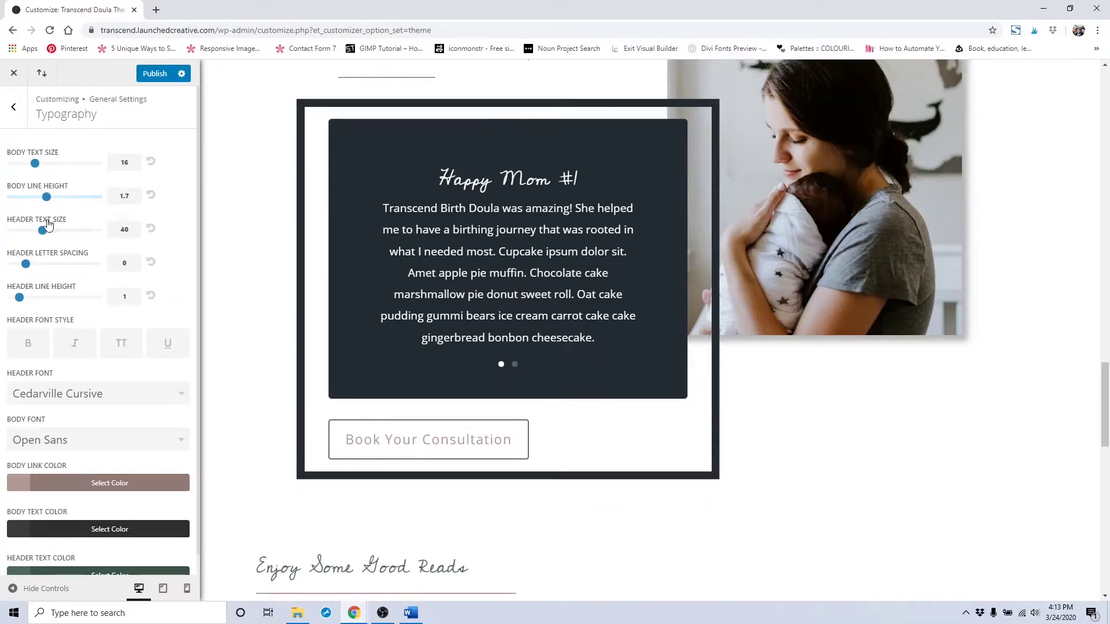
Step: Try a header letter spacing of 7 and a larger header line height, resetting each to its default
{"action": "scroll", "coordinate": [260, 263], "scroll_direction": "up", "scroll_amount": 7}
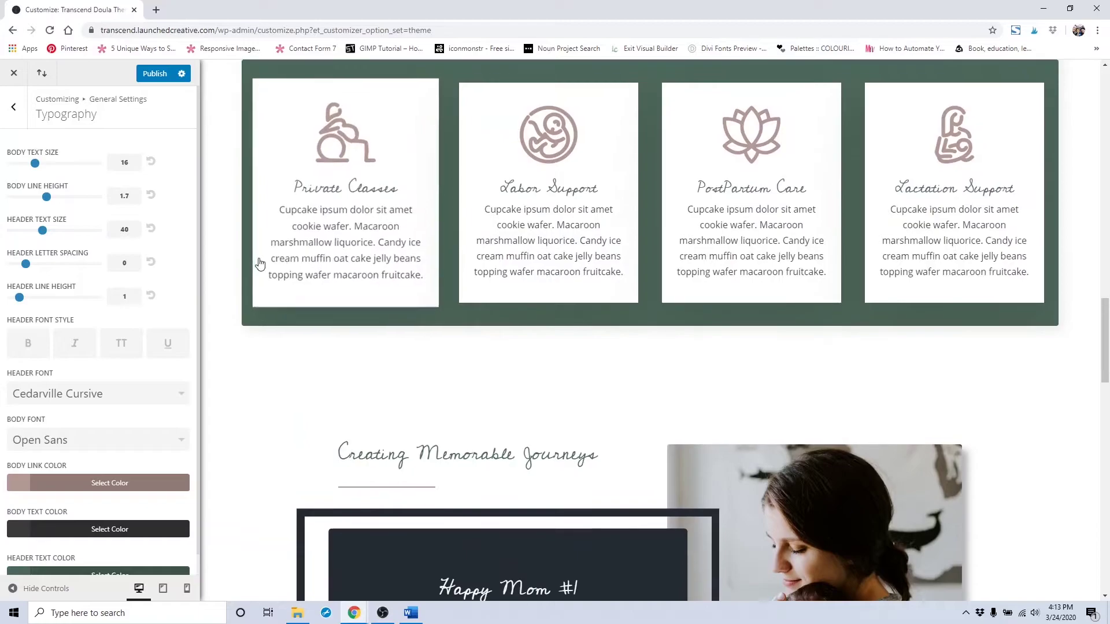
{"action": "scroll", "coordinate": [259, 263], "scroll_direction": "up", "scroll_amount": 3}
{"action": "left_click_drag", "start_coordinate": [26, 266], "coordinate": [76, 259]}
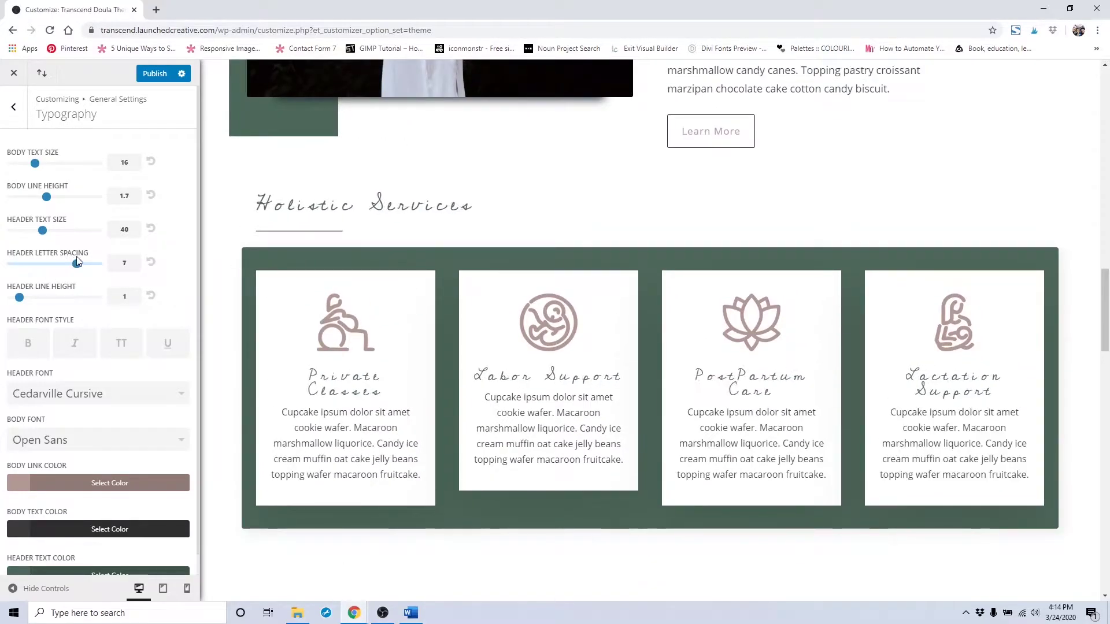
{"action": "left_click", "coordinate": [149, 262]}
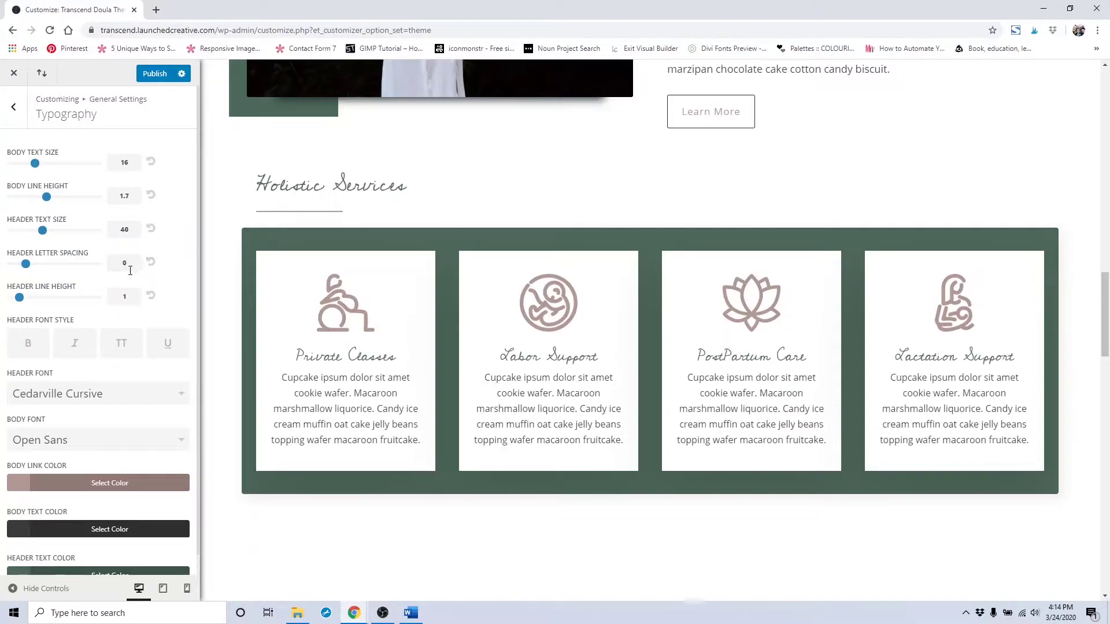
{"action": "left_click_drag", "start_coordinate": [20, 298], "coordinate": [25, 299]}
{"action": "left_click", "coordinate": [151, 296]}
Step: Try the bold, italic and all-caps header font styles, turning each one off again
{"action": "left_click", "coordinate": [30, 351]}
{"action": "left_click", "coordinate": [30, 351]}
{"action": "left_click", "coordinate": [73, 345]}
{"action": "left_click", "coordinate": [115, 346]}
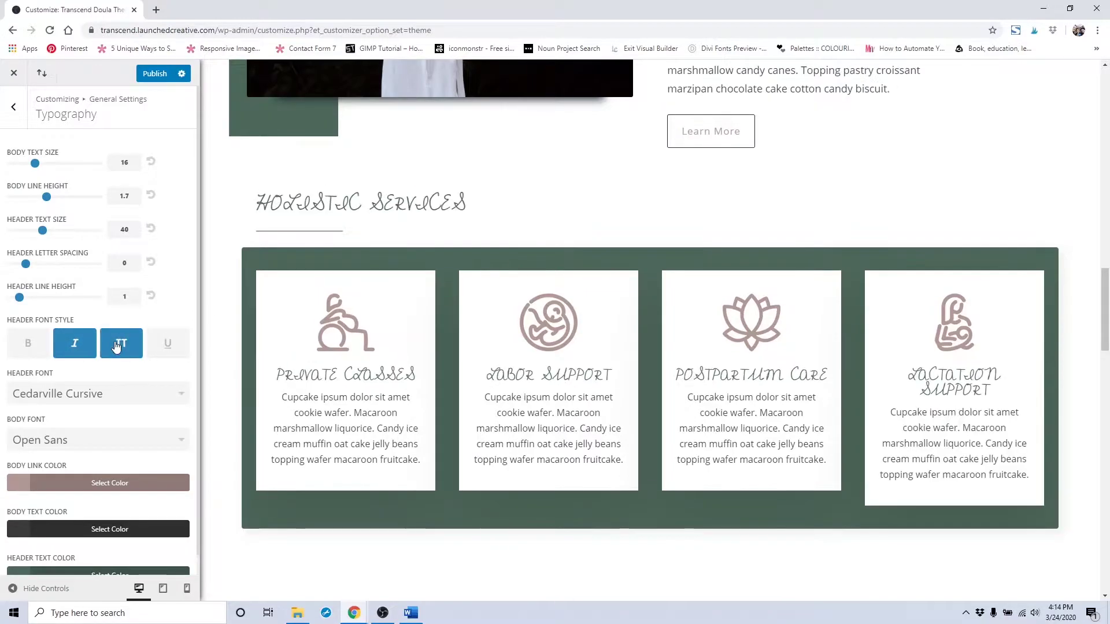
{"action": "left_click", "coordinate": [118, 346]}
{"action": "left_click", "coordinate": [74, 345]}
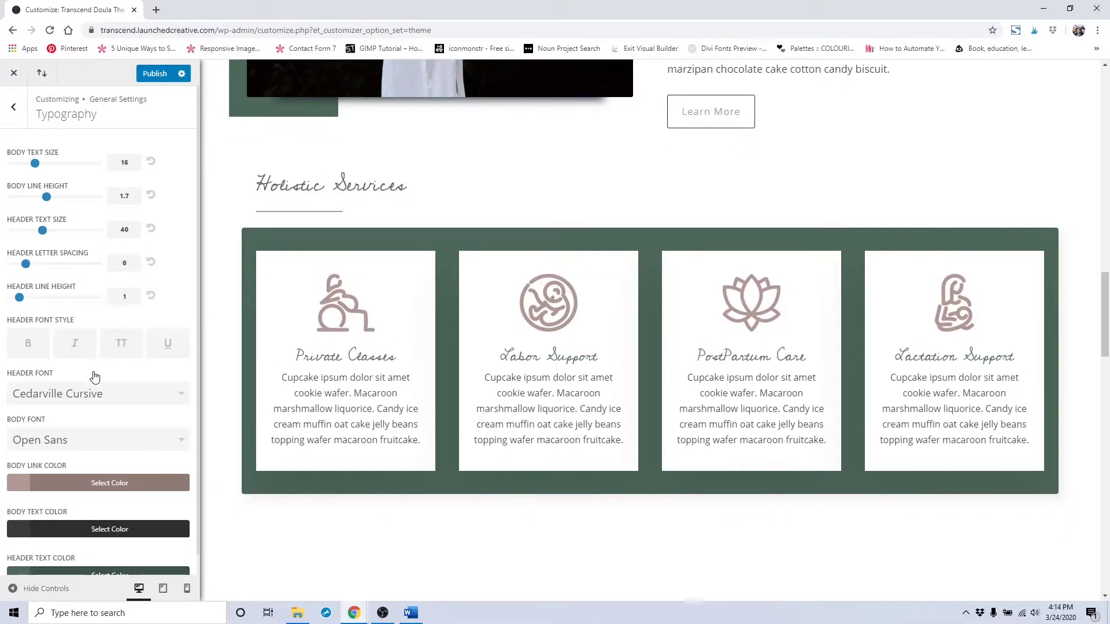
Step: Set the header font to Cormorant SC and review the headings throughout the homepage preview
{"action": "scroll", "coordinate": [95, 377], "scroll_direction": "down", "scroll_amount": 1}
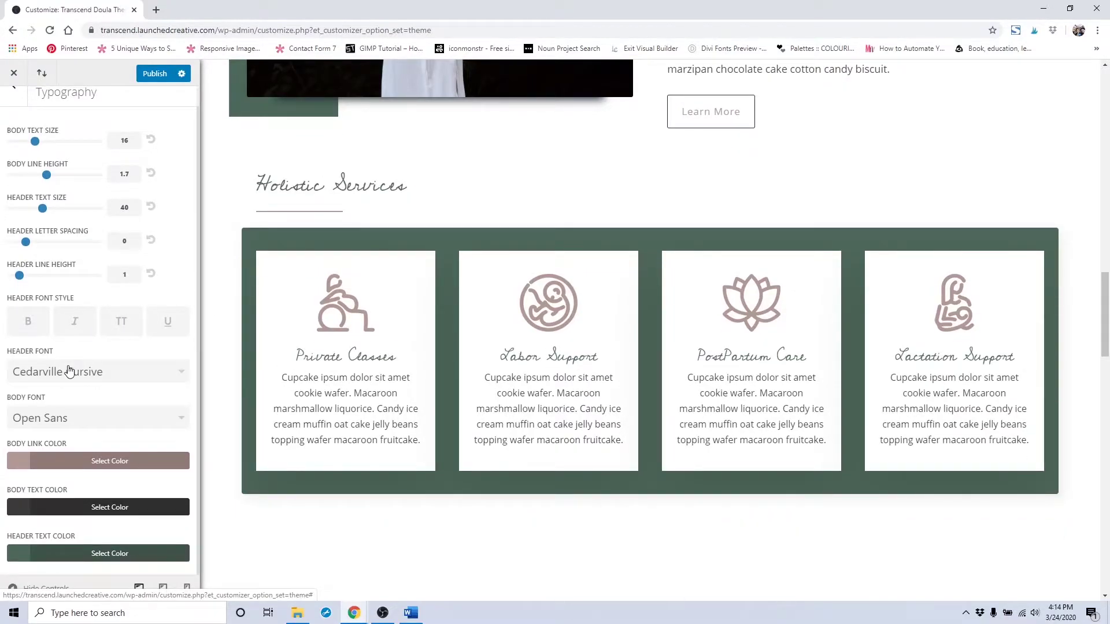
{"action": "left_click", "coordinate": [69, 375]}
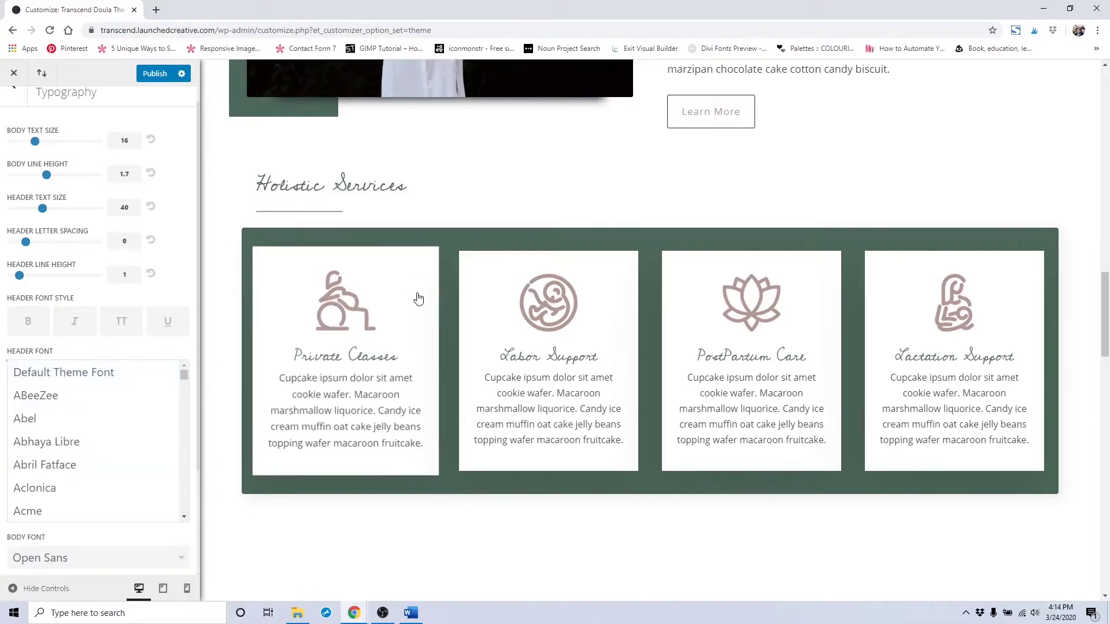
{"action": "scroll", "coordinate": [417, 298], "scroll_direction": "up", "scroll_amount": 8}
{"action": "scroll", "coordinate": [418, 298], "scroll_direction": "up", "scroll_amount": 15}
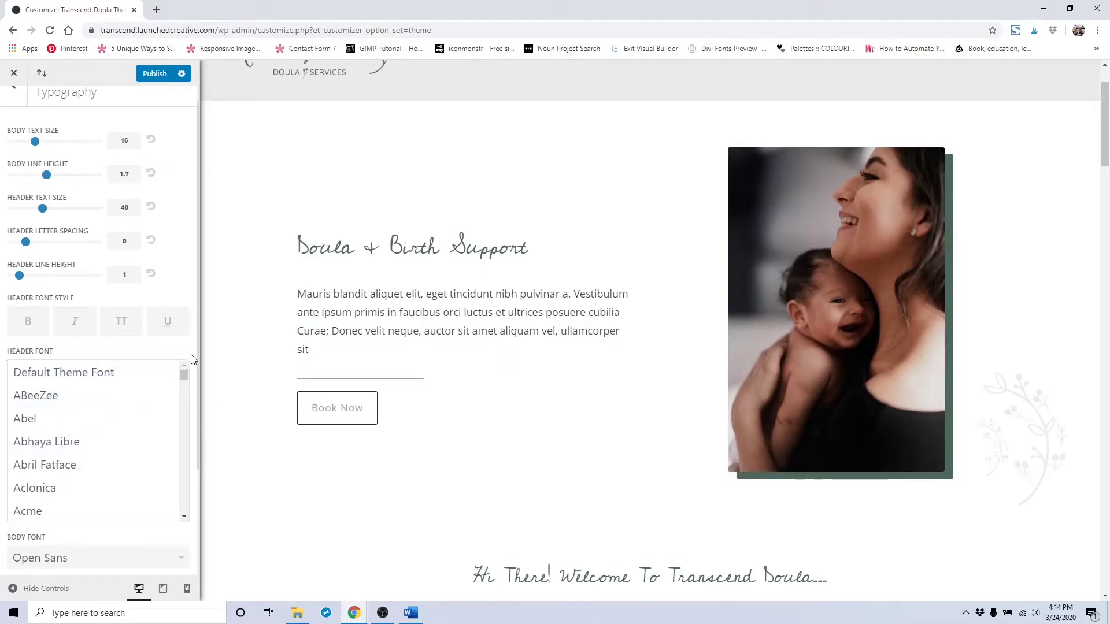
{"action": "scroll", "coordinate": [107, 452], "scroll_direction": "down", "scroll_amount": 20}
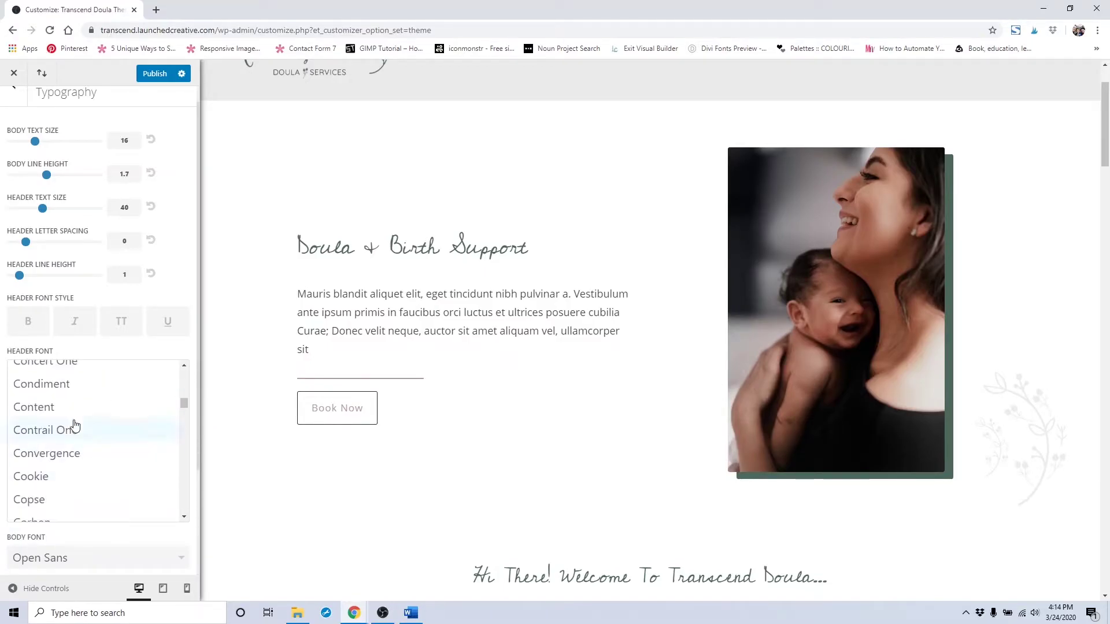
{"action": "scroll", "coordinate": [75, 426], "scroll_direction": "down", "scroll_amount": 2}
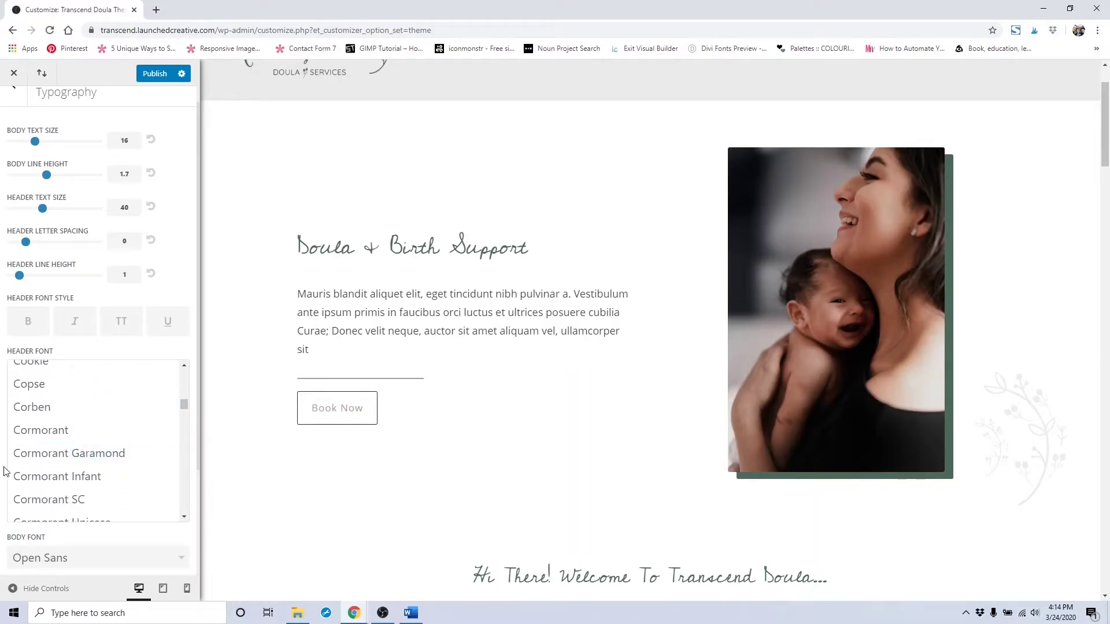
{"action": "scroll", "coordinate": [81, 452], "scroll_direction": "down", "scroll_amount": 2}
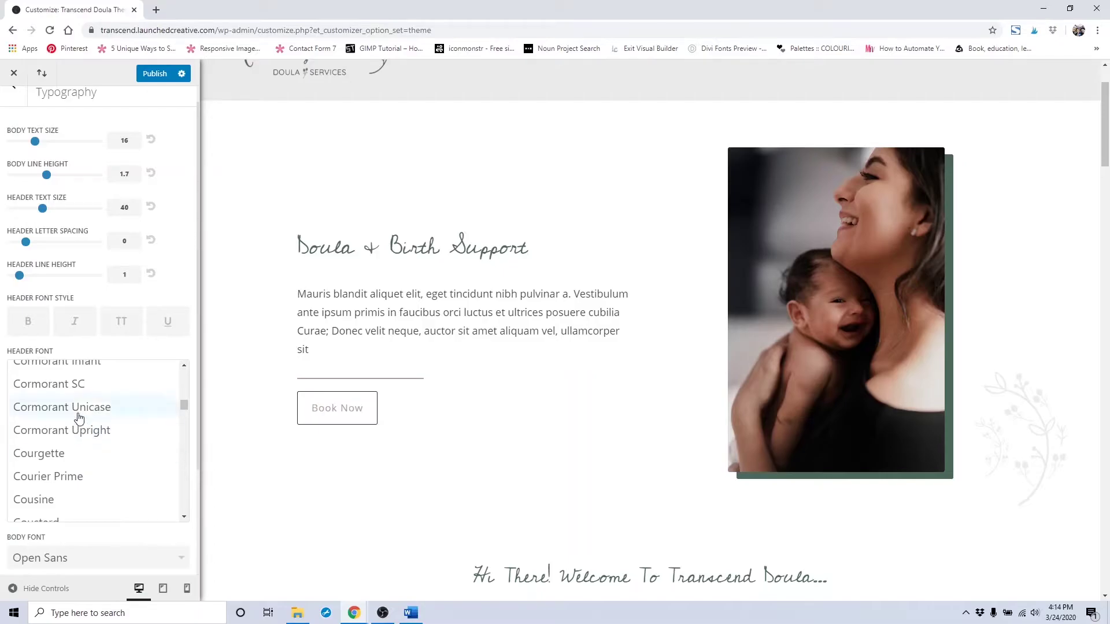
{"action": "left_click", "coordinate": [77, 384]}
{"action": "scroll", "coordinate": [434, 422], "scroll_direction": "down", "scroll_amount": 2}
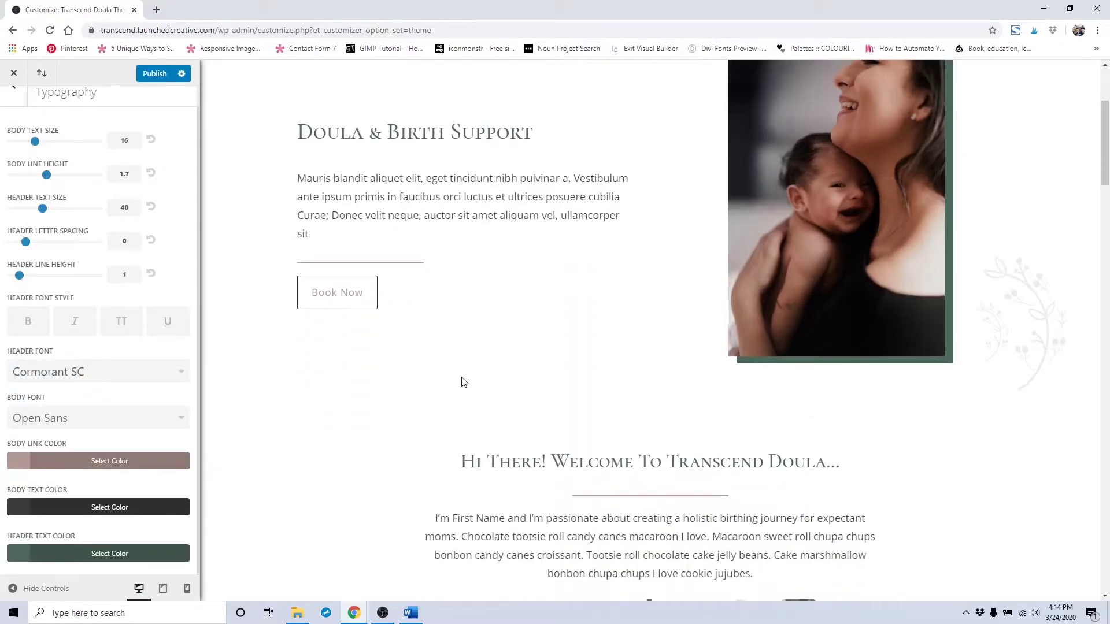
{"action": "scroll", "coordinate": [583, 360], "scroll_direction": "down", "scroll_amount": 15}
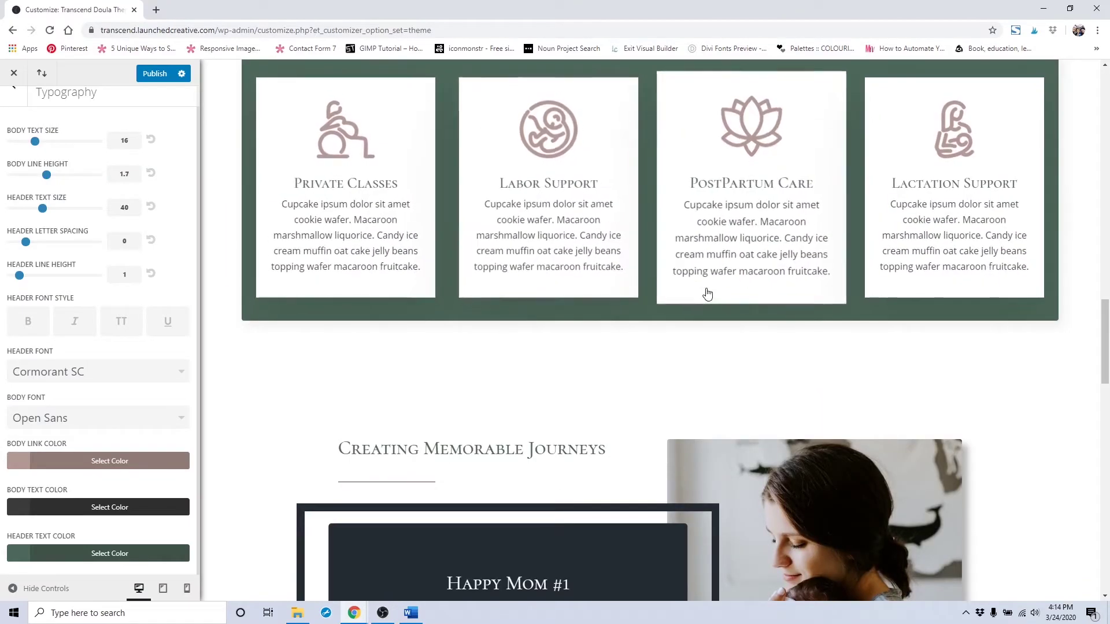
{"action": "scroll", "coordinate": [708, 294], "scroll_direction": "down", "scroll_amount": 4}
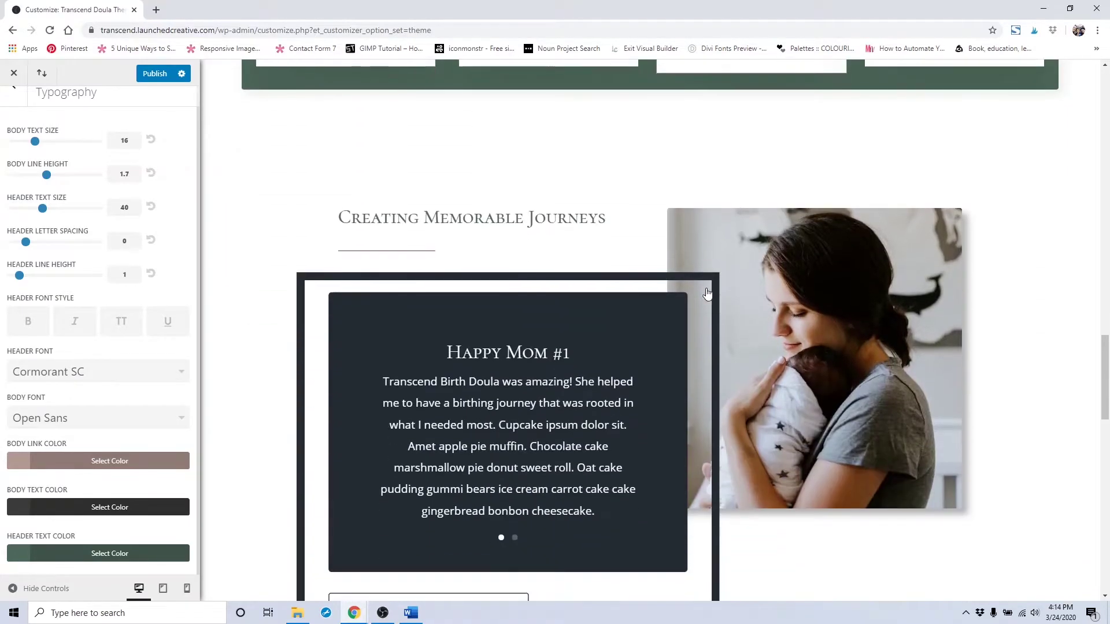
{"action": "scroll", "coordinate": [505, 259], "scroll_direction": "down", "scroll_amount": 12}
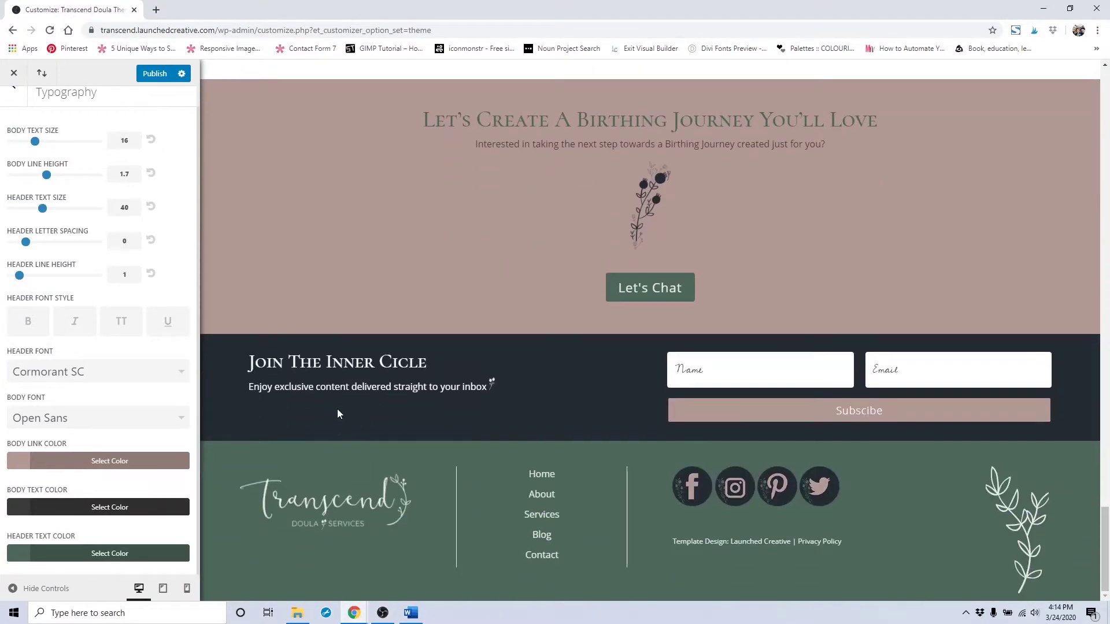
{"action": "scroll", "coordinate": [288, 428], "scroll_direction": "up", "scroll_amount": 20}
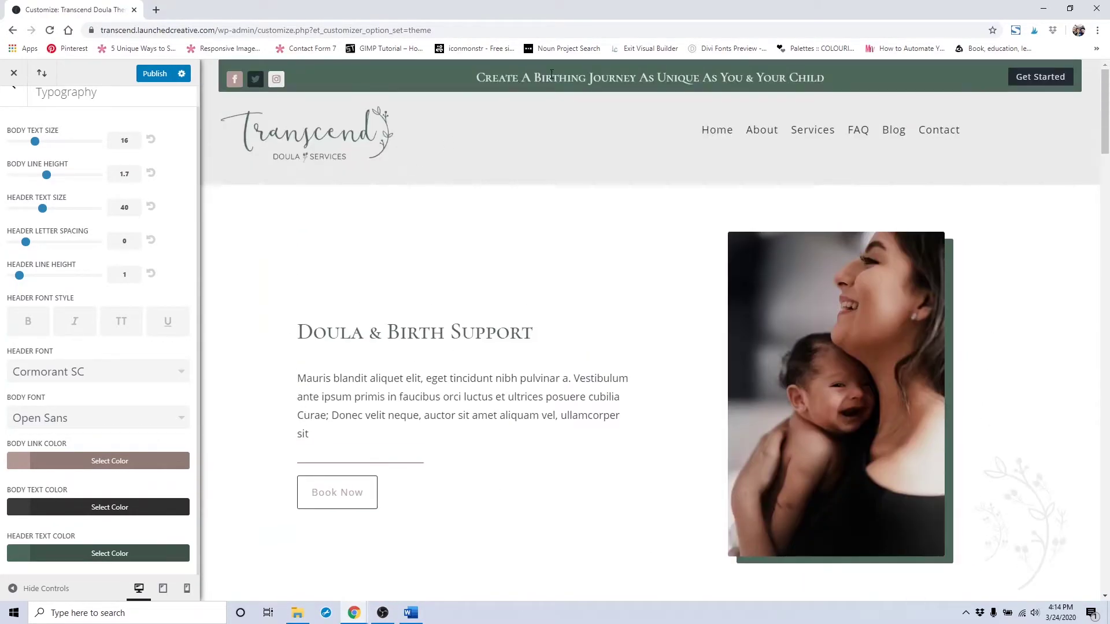
Step: Try Beth Ellen, Bevan, BioRhyme Expanded and Bungee in turn as the body font
{"action": "left_click", "coordinate": [83, 425]}
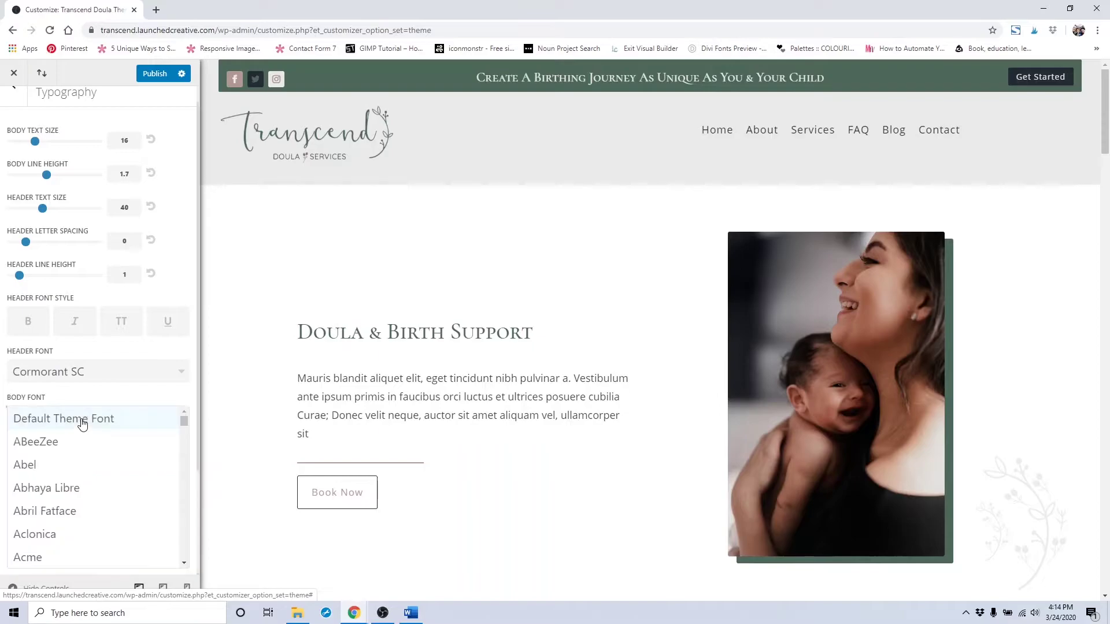
{"action": "scroll", "coordinate": [101, 466], "scroll_direction": "down", "scroll_amount": 20}
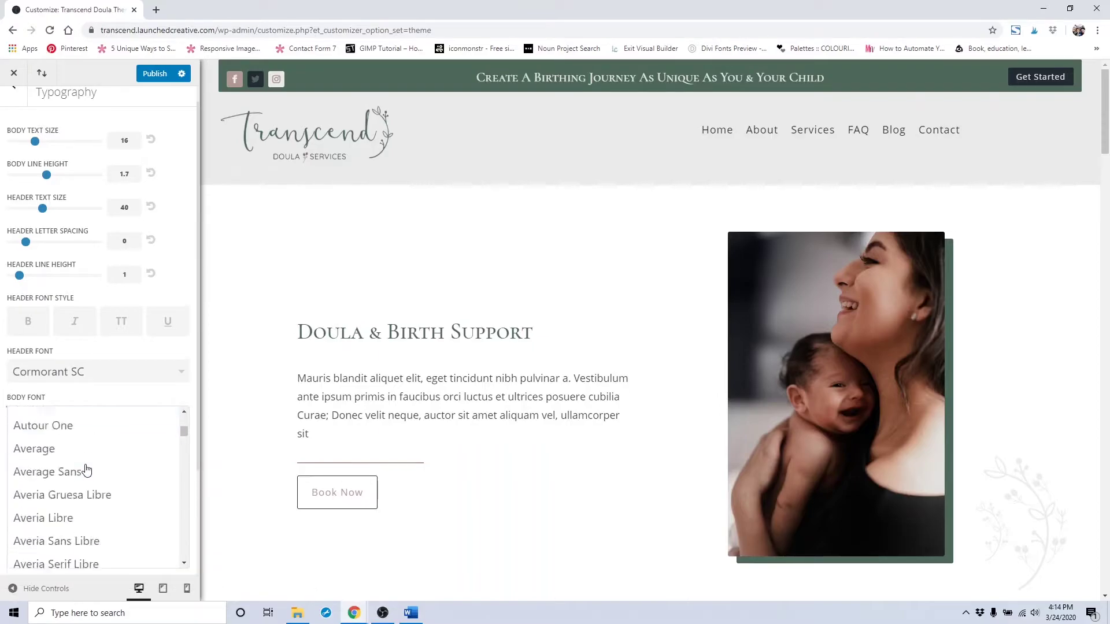
{"action": "scroll", "coordinate": [89, 468], "scroll_direction": "down", "scroll_amount": 3}
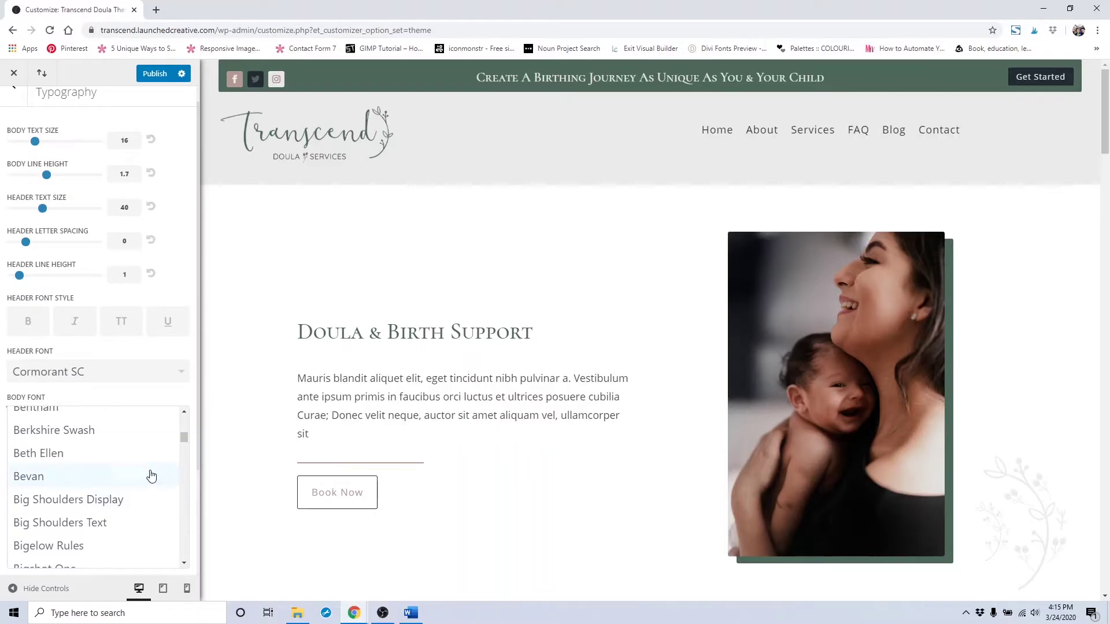
{"action": "left_click", "coordinate": [126, 455]}
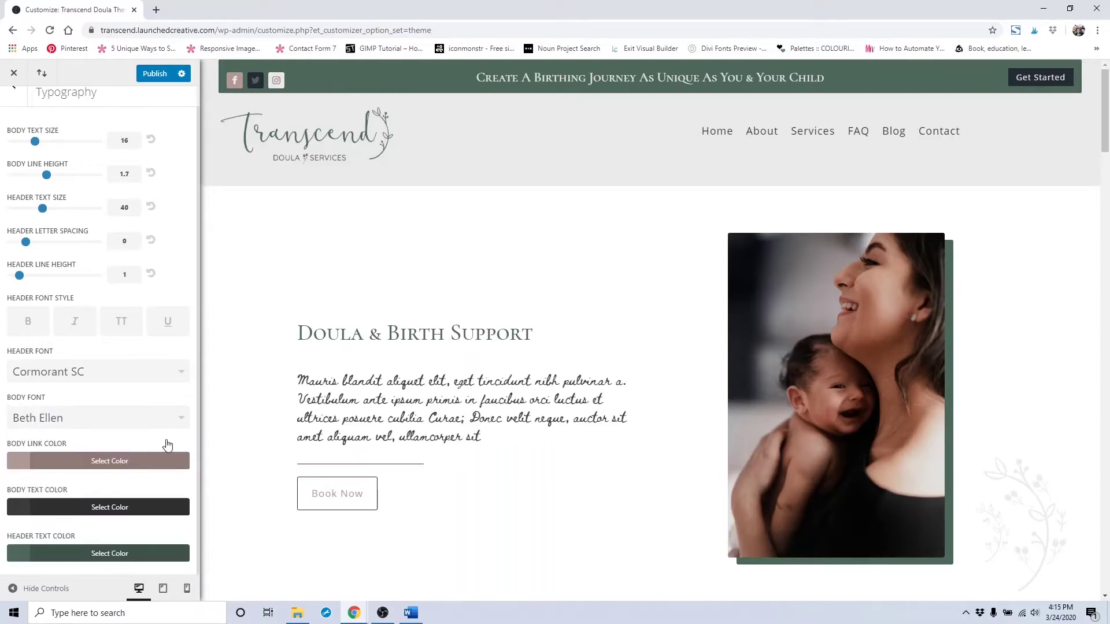
{"action": "left_click", "coordinate": [121, 419]}
{"action": "left_click", "coordinate": [79, 478]}
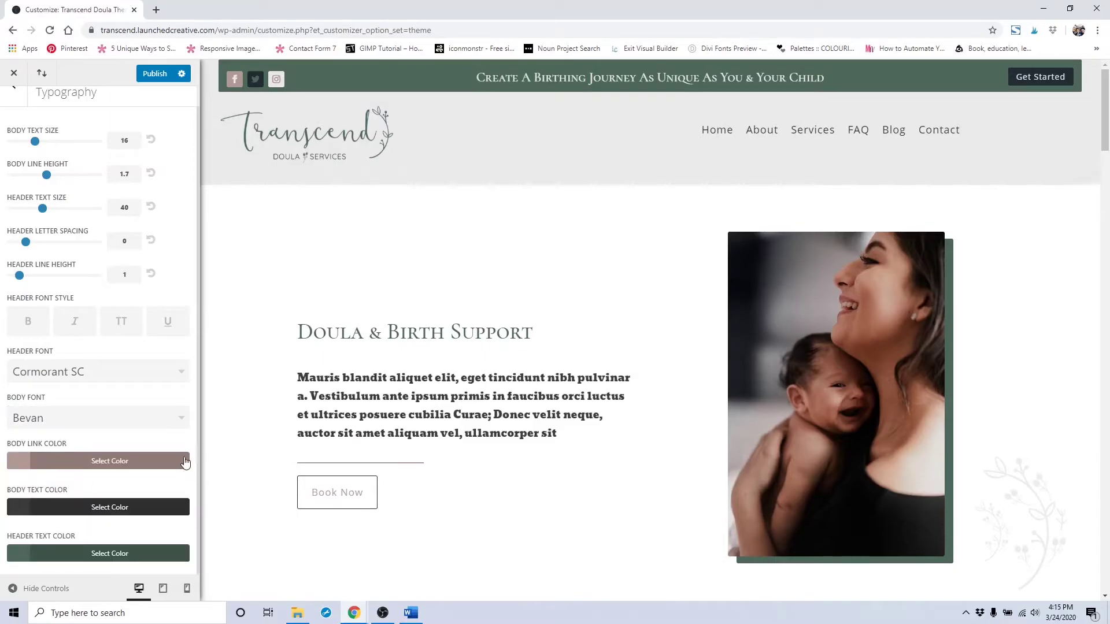
{"action": "left_click", "coordinate": [128, 418]}
{"action": "scroll", "coordinate": [98, 493], "scroll_direction": "down", "scroll_amount": 3}
{"action": "left_click", "coordinate": [96, 490]}
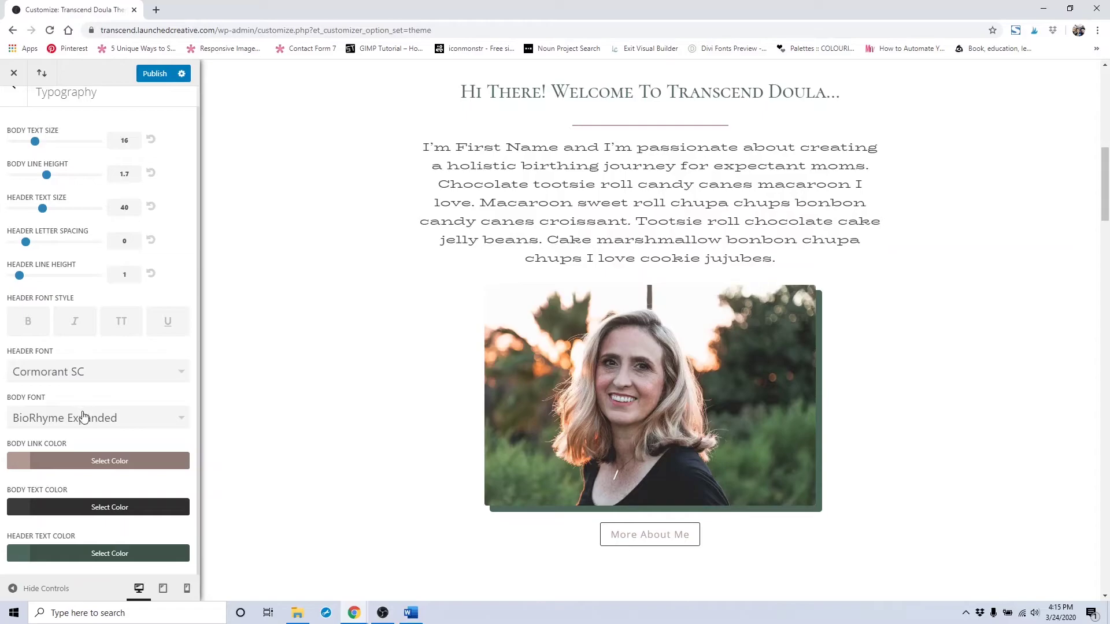
{"action": "left_click", "coordinate": [84, 413]}
{"action": "scroll", "coordinate": [74, 448], "scroll_direction": "down", "scroll_amount": 5}
{"action": "left_click", "coordinate": [63, 498]}
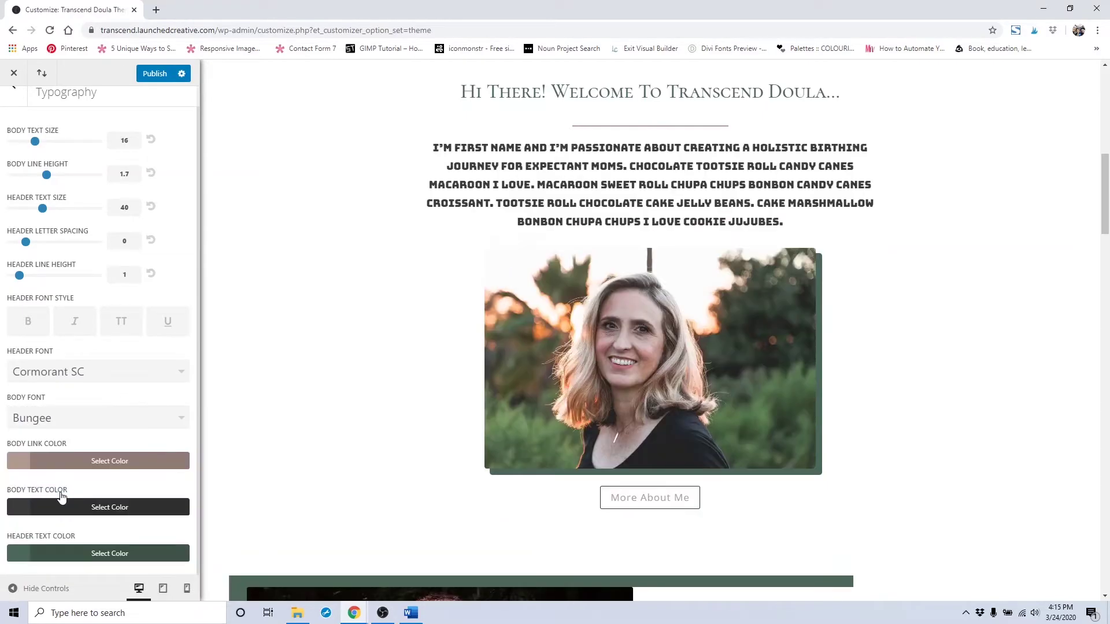
Step: Set the body font to Buda and check the body text across the homepage sections
{"action": "left_click", "coordinate": [64, 419]}
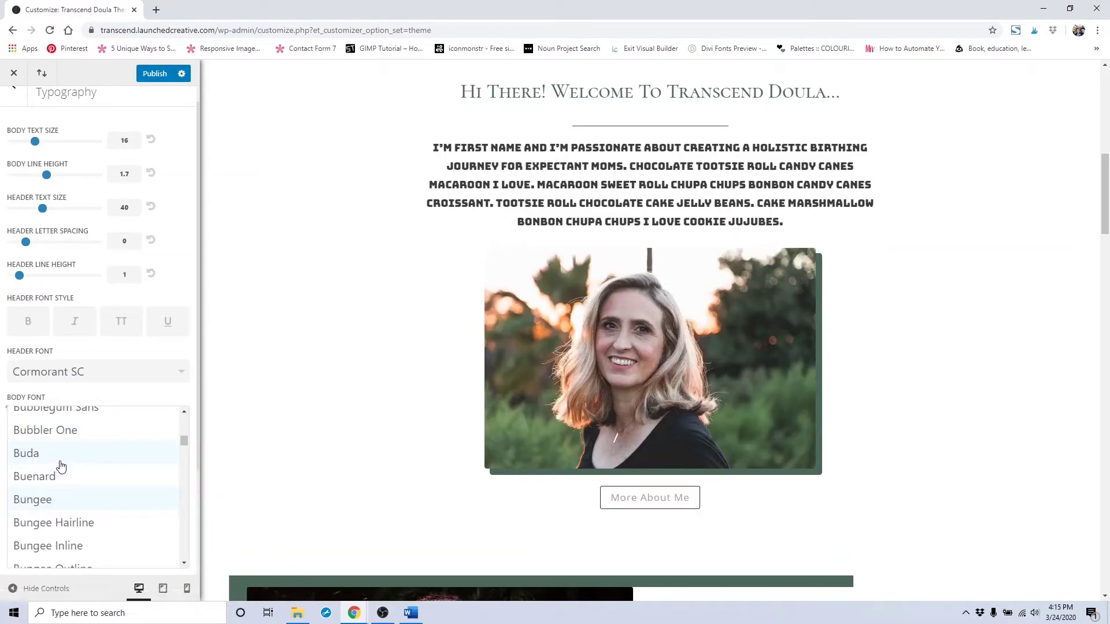
{"action": "left_click", "coordinate": [62, 463]}
{"action": "scroll", "coordinate": [401, 420], "scroll_direction": "down", "scroll_amount": 8}
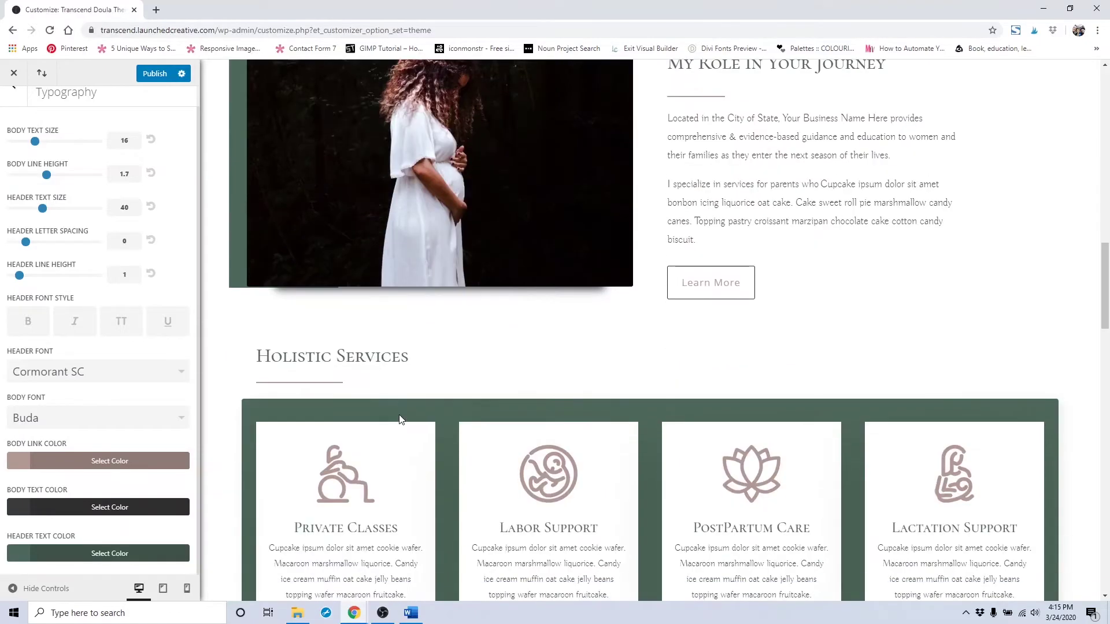
{"action": "scroll", "coordinate": [496, 442], "scroll_direction": "down", "scroll_amount": 8}
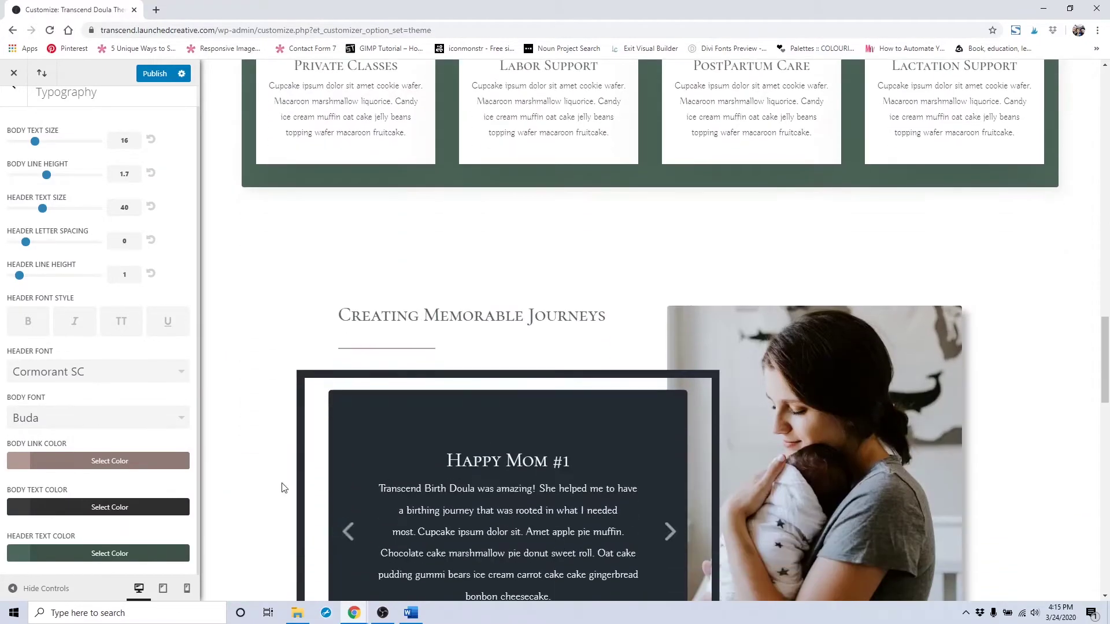
{"action": "scroll", "coordinate": [443, 351], "scroll_direction": "up", "scroll_amount": 20}
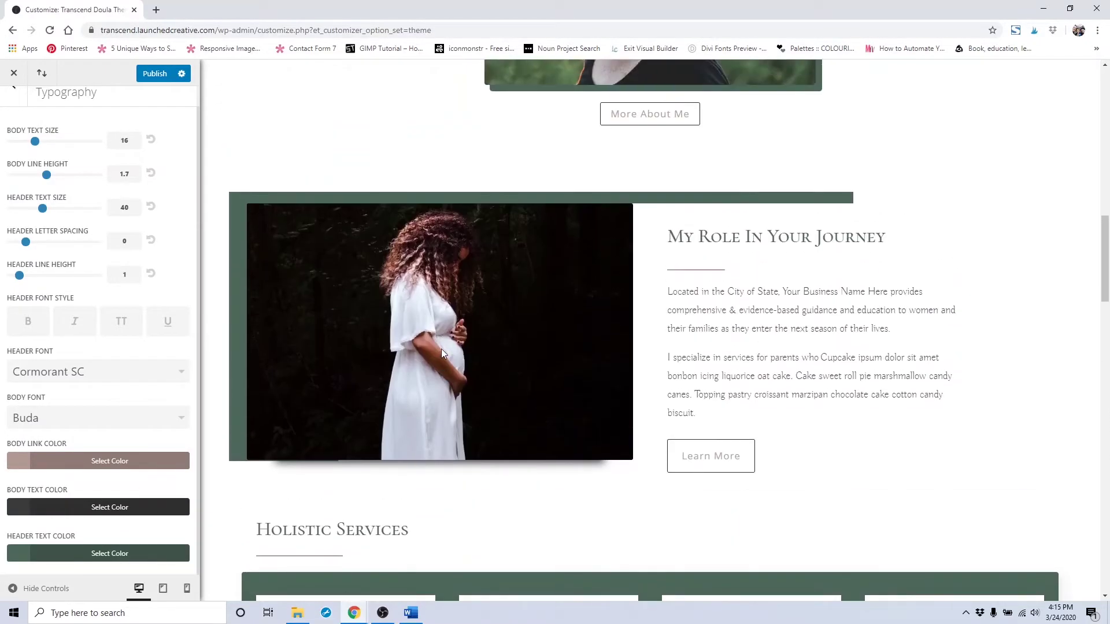
{"action": "scroll", "coordinate": [442, 353], "scroll_direction": "up", "scroll_amount": 1}
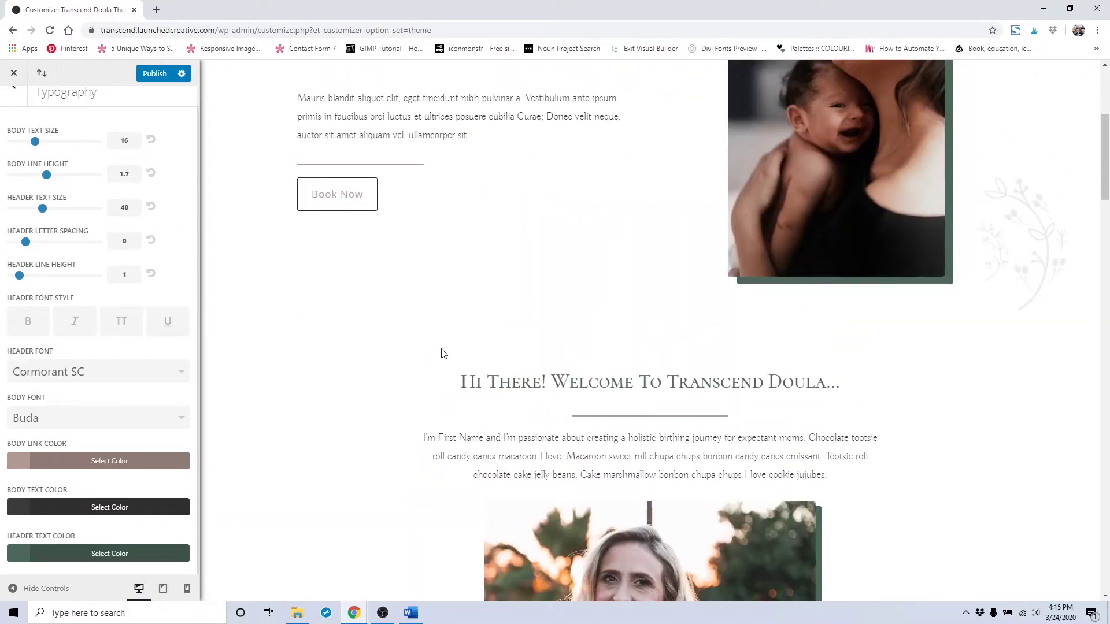
{"action": "scroll", "coordinate": [442, 354], "scroll_direction": "up", "scroll_amount": 2}
{"action": "scroll", "coordinate": [542, 530], "scroll_direction": "down", "scroll_amount": 20}
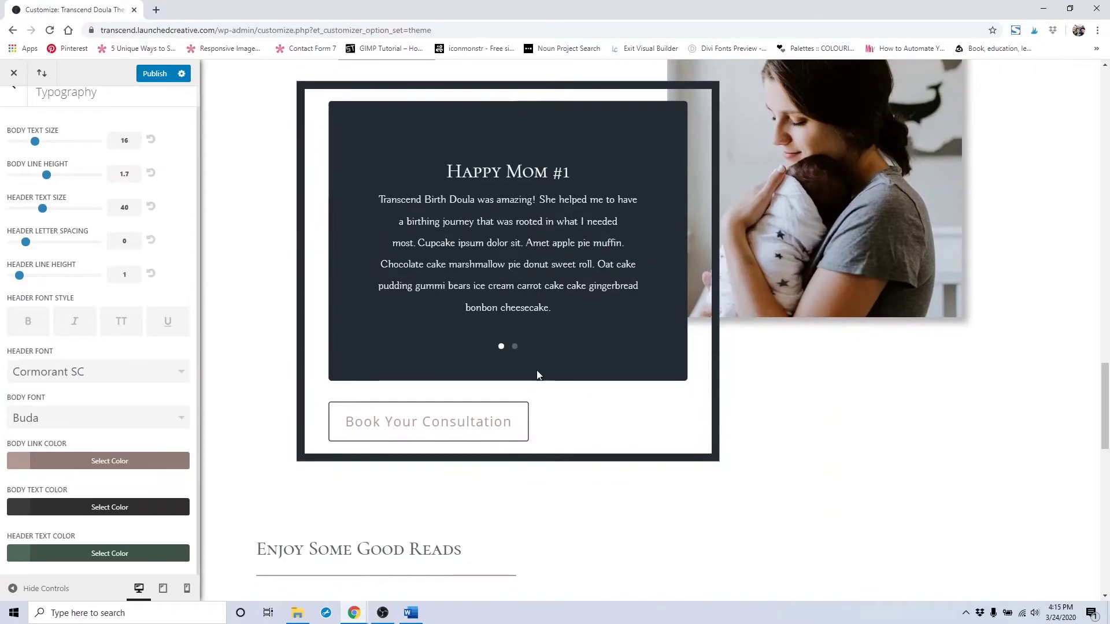
{"action": "scroll", "coordinate": [536, 347], "scroll_direction": "up", "scroll_amount": 2}
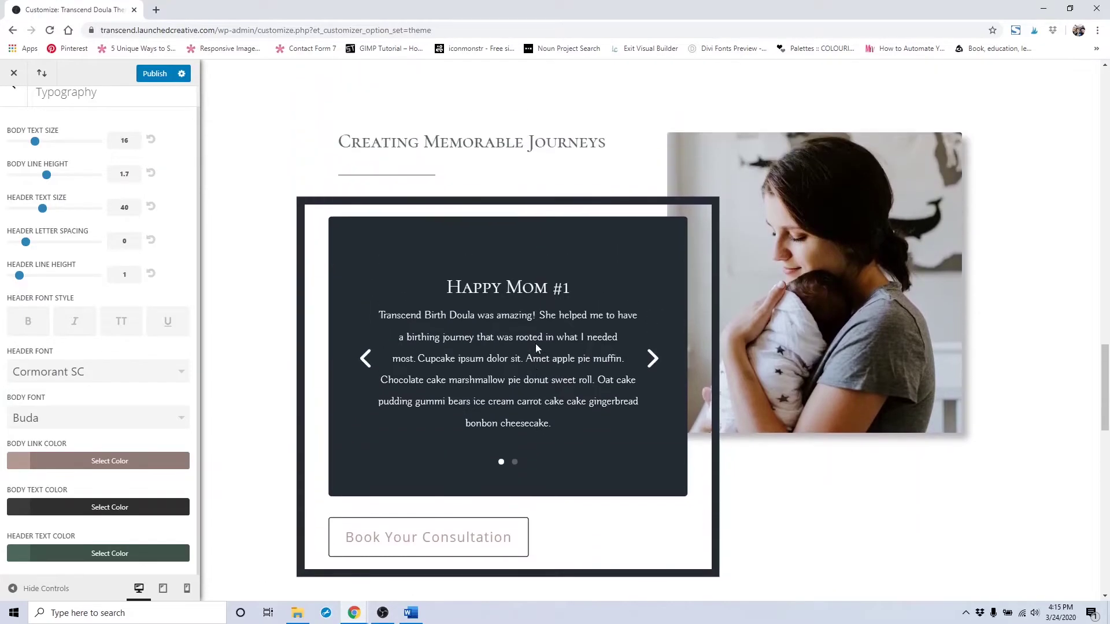
Step: Set the body link color to the preset green #7cda24
{"action": "left_click", "coordinate": [16, 467]}
{"action": "scroll", "coordinate": [162, 500], "scroll_direction": "down", "scroll_amount": 2}
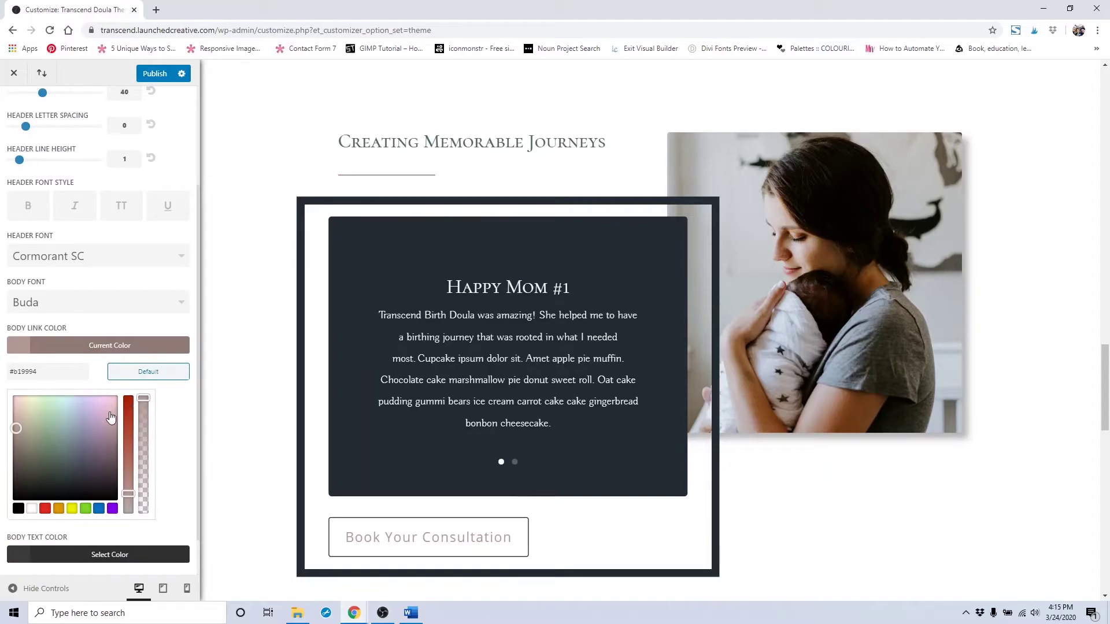
{"action": "left_click", "coordinate": [86, 510]}
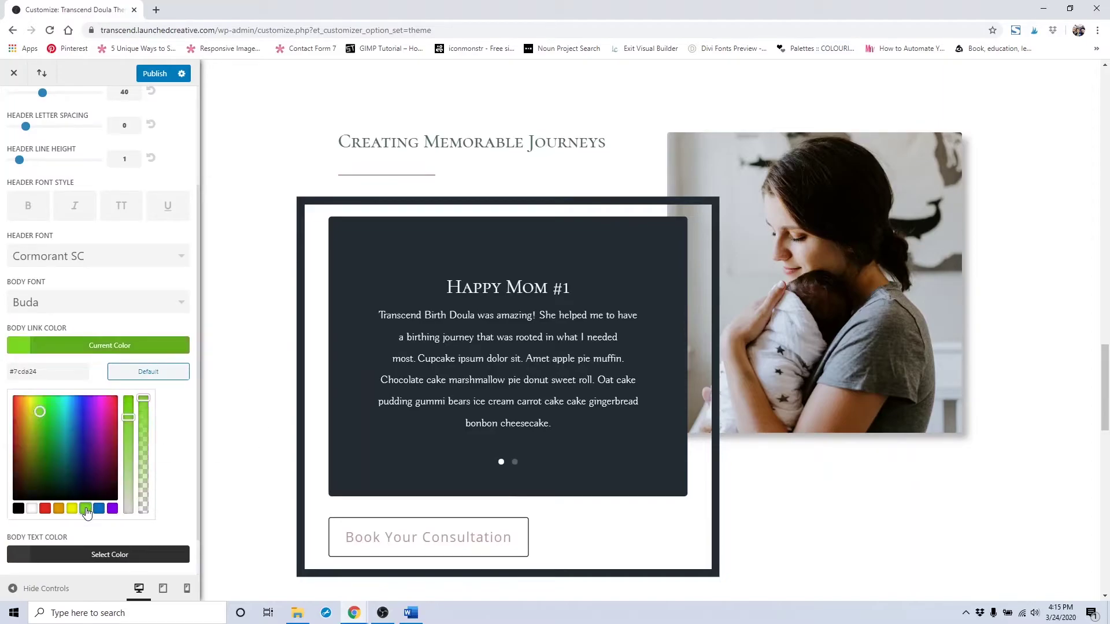
{"action": "scroll", "coordinate": [174, 433], "scroll_direction": "down", "scroll_amount": 1}
{"action": "scroll", "coordinate": [175, 434], "scroll_direction": "down", "scroll_amount": 1}
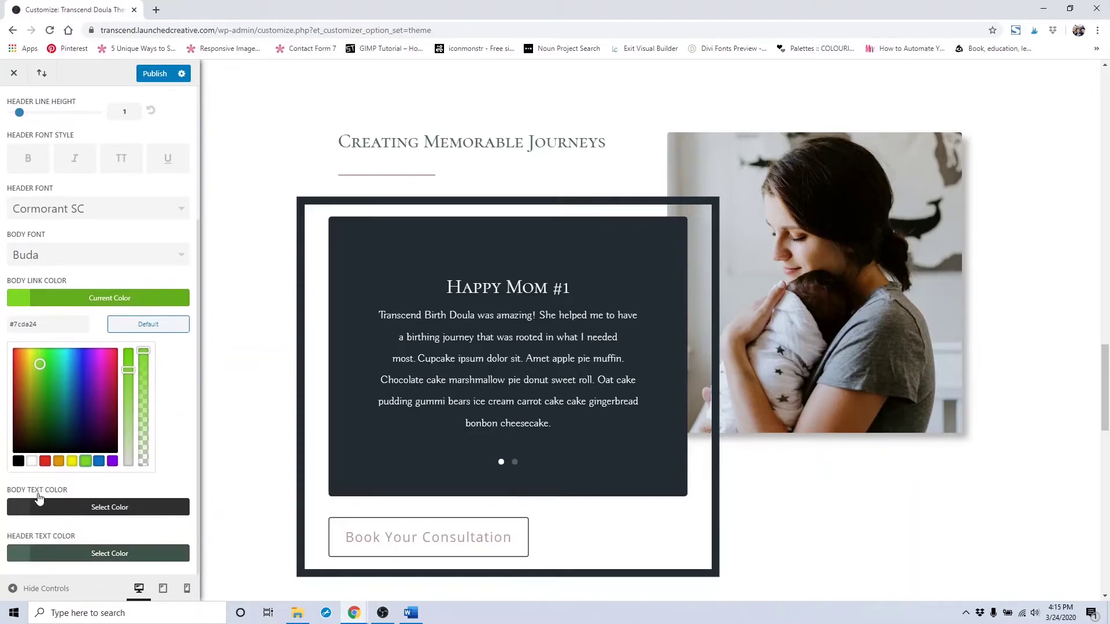
Step: Try yellow and dark red body text against the Holistic Services section, and set the body text color to black #000000
{"action": "scroll", "coordinate": [495, 401], "scroll_direction": "up", "scroll_amount": 5}
{"action": "scroll", "coordinate": [495, 401], "scroll_direction": "up", "scroll_amount": 3}
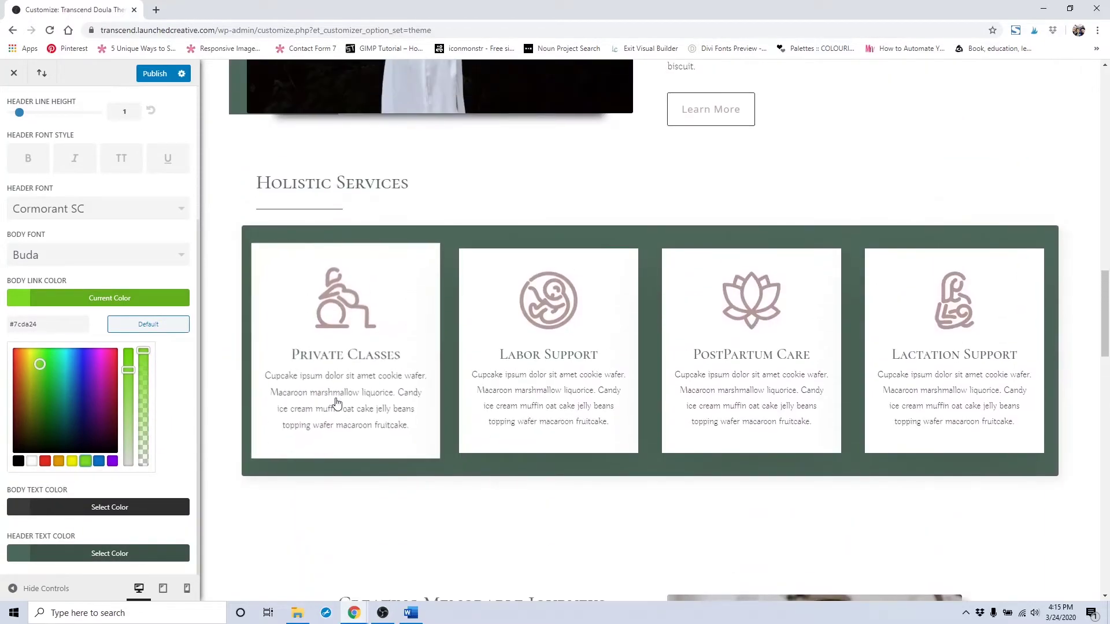
{"action": "left_click", "coordinate": [112, 507]}
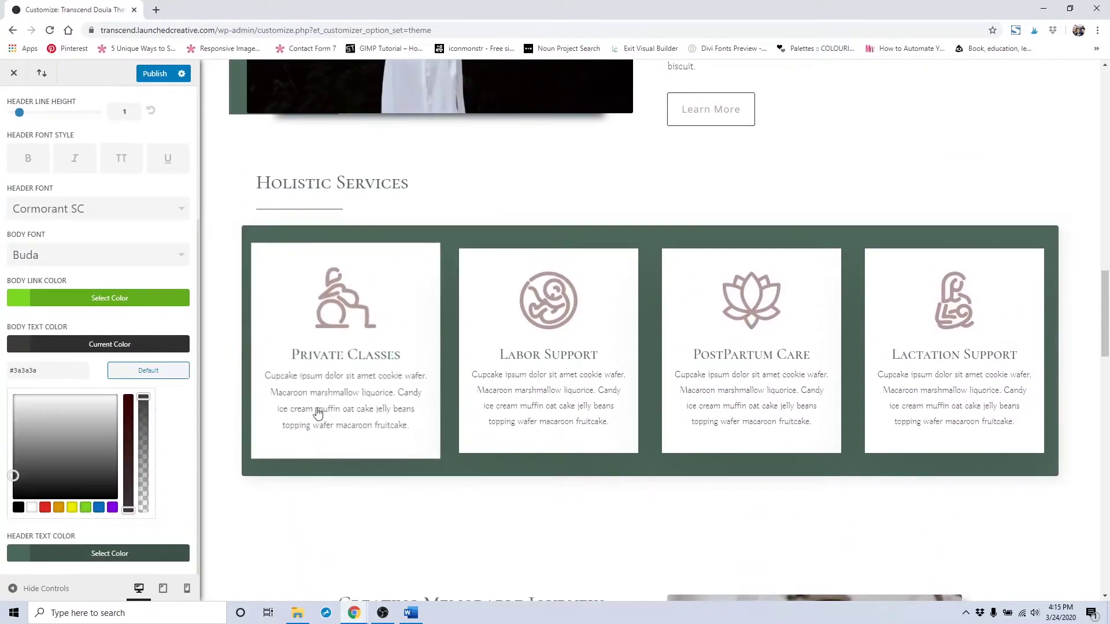
{"action": "left_click", "coordinate": [72, 507]}
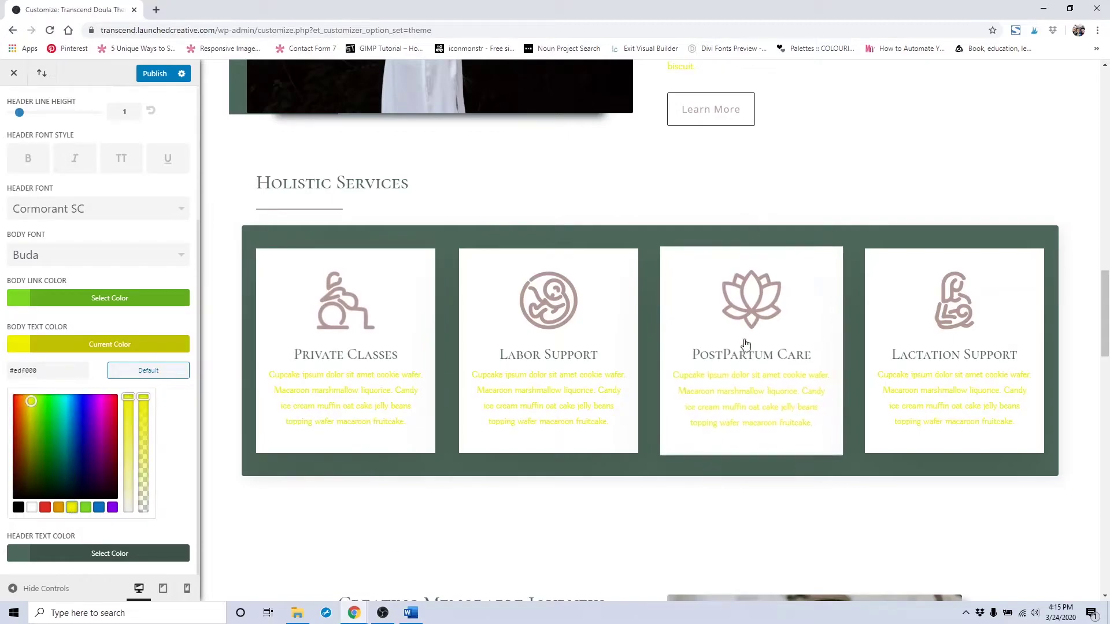
{"action": "left_click", "coordinate": [116, 426]}
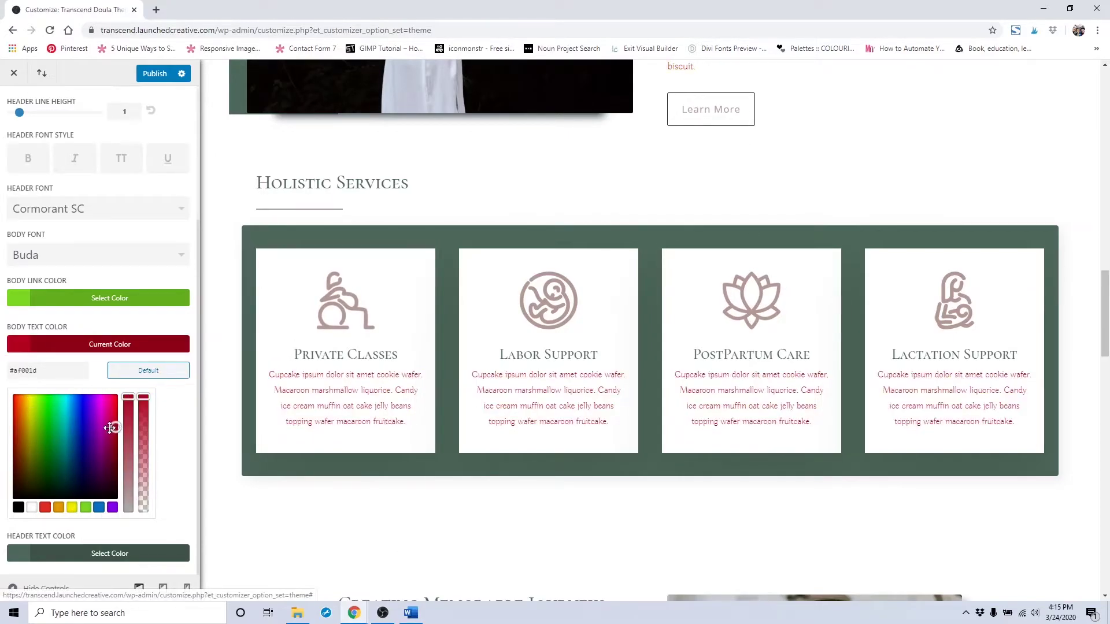
{"action": "left_click", "coordinate": [20, 508]}
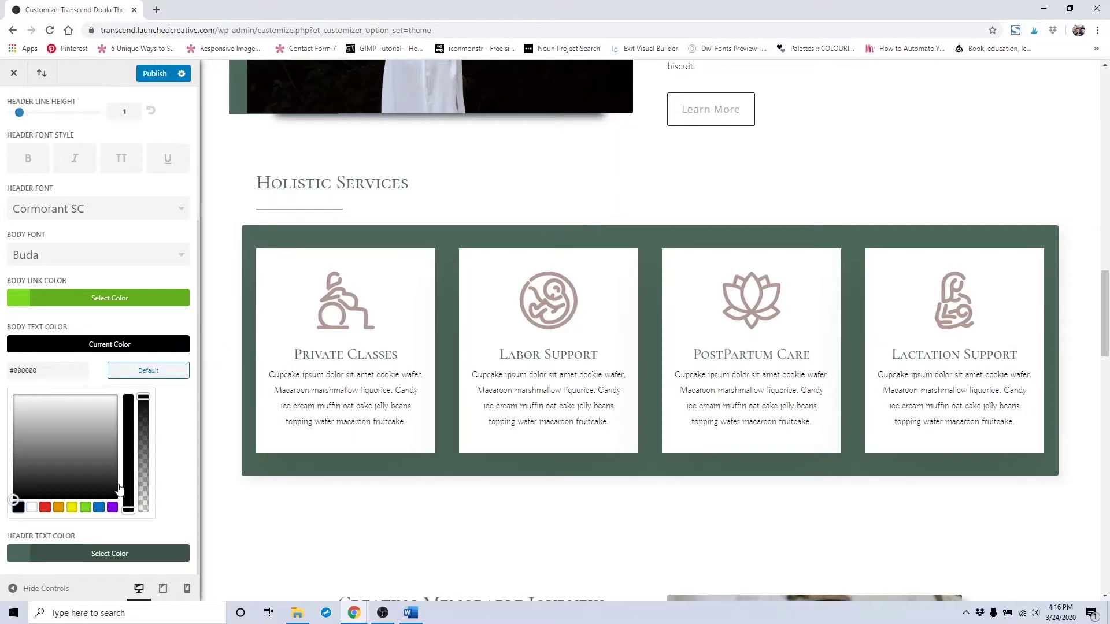
Step: Set the header text color to the preset blue #0c71c3 and check the headings in the homepage preview
{"action": "left_click", "coordinate": [13, 556]}
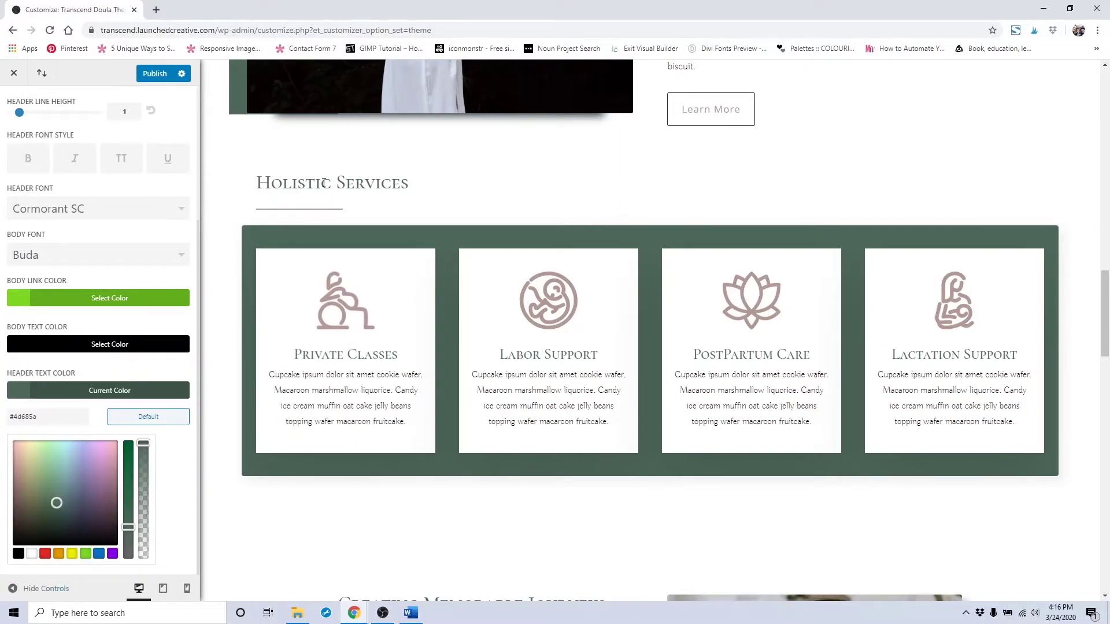
{"action": "left_click", "coordinate": [99, 553]}
{"action": "scroll", "coordinate": [459, 360], "scroll_direction": "up", "scroll_amount": 10}
{"action": "scroll", "coordinate": [459, 360], "scroll_direction": "up", "scroll_amount": 8}
{"action": "scroll", "coordinate": [719, 457], "scroll_direction": "down", "scroll_amount": 15}
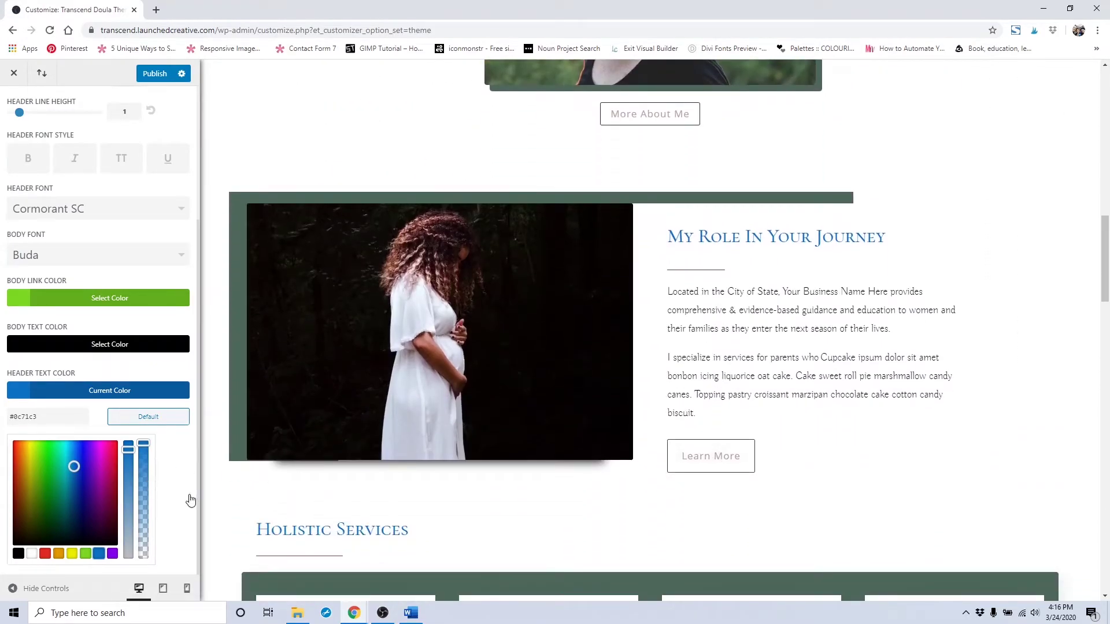
Step: Check the header text color in the headings from My Role In Your Journey down to Creating Memorable Journeys
{"action": "left_click", "coordinate": [177, 499]}
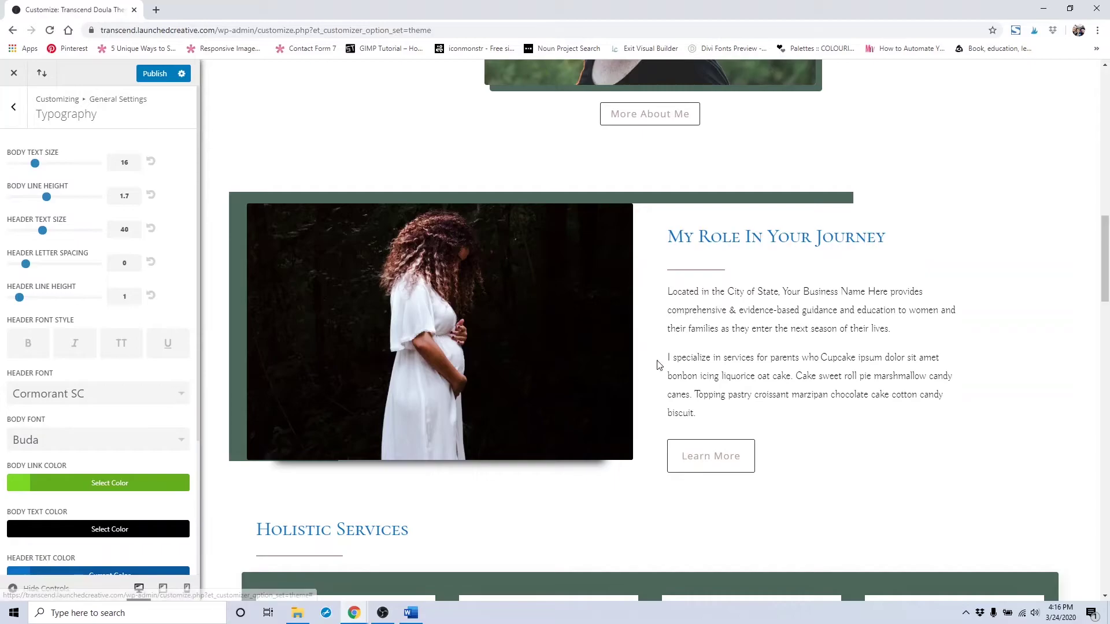
{"action": "scroll", "coordinate": [661, 364], "scroll_direction": "down", "scroll_amount": 7}
{"action": "scroll", "coordinate": [820, 405], "scroll_direction": "down", "scroll_amount": 8}
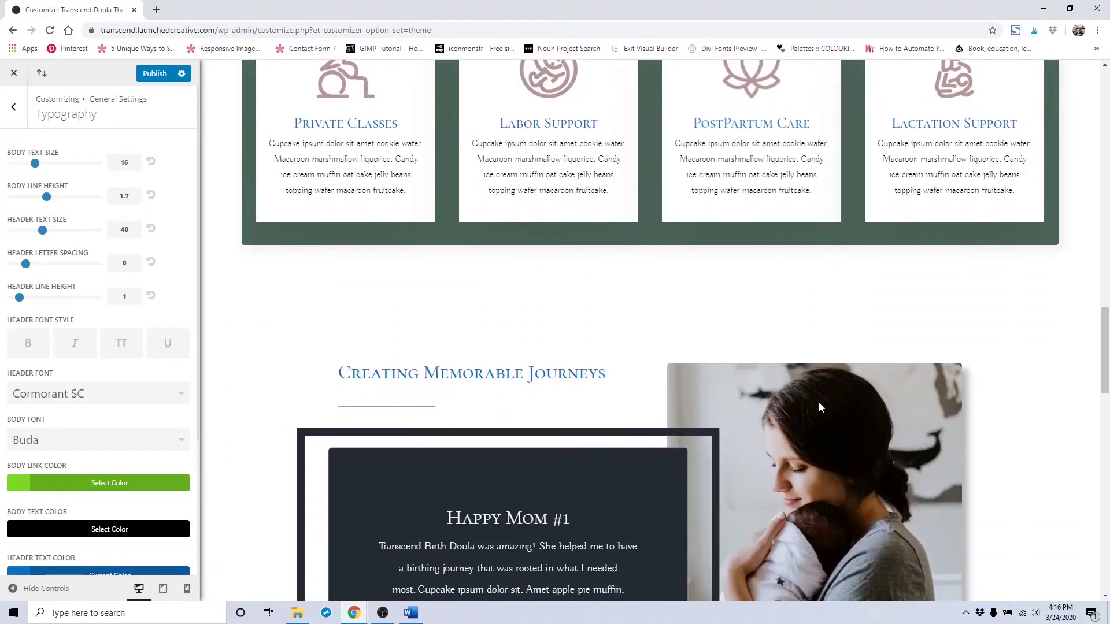
Step: Look at the background color and background image options within the General Settings
{"action": "left_click", "coordinate": [8, 116]}
{"action": "left_click", "coordinate": [81, 224]}
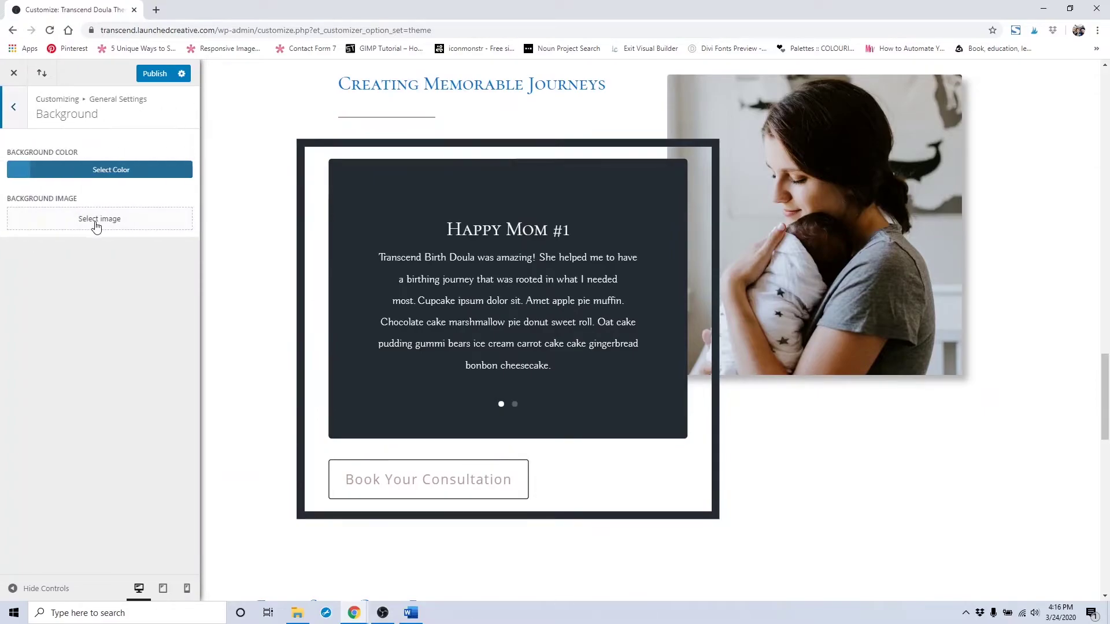
{"action": "left_click", "coordinate": [18, 116]}
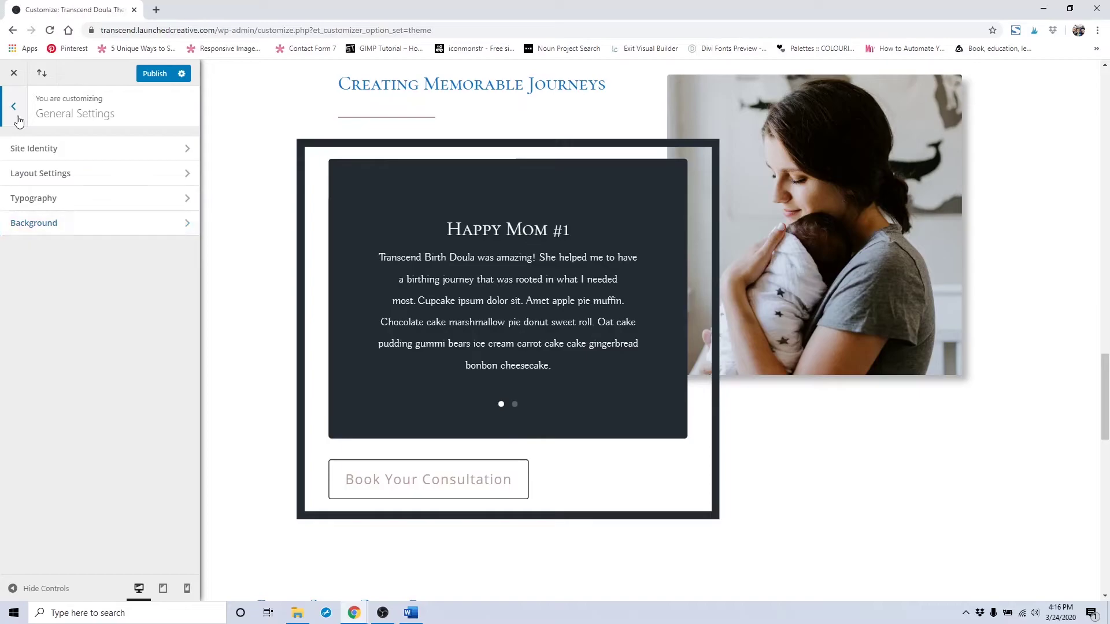
Step: Open the Buttons Style settings and examine the buttons in the lower sections of the homepage preview
{"action": "left_click", "coordinate": [17, 118]}
{"action": "left_click", "coordinate": [69, 225]}
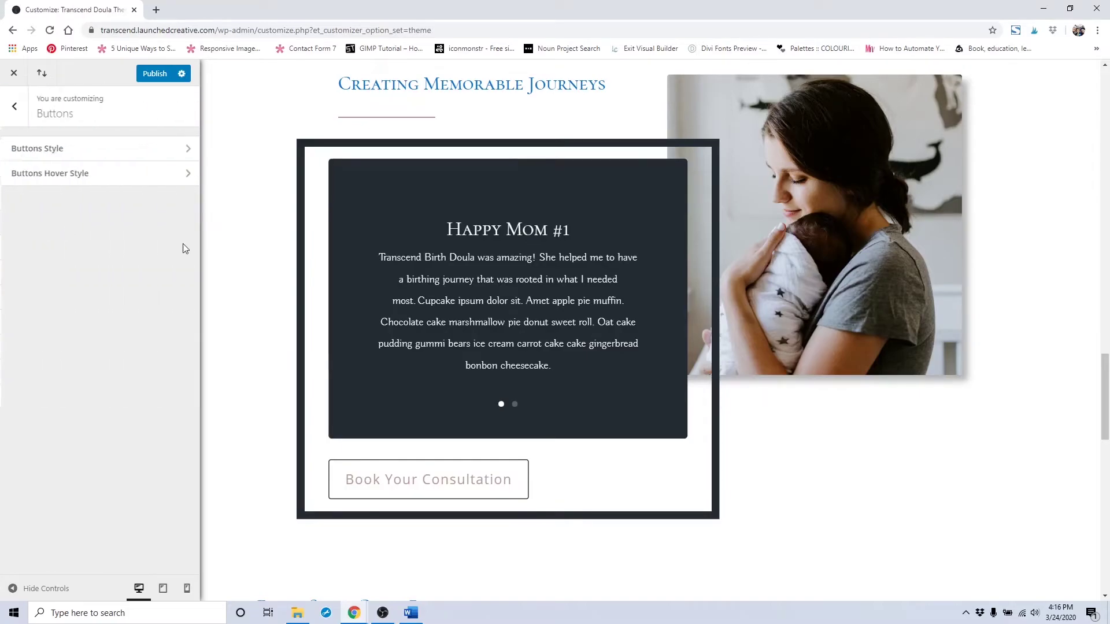
{"action": "left_click", "coordinate": [122, 156]}
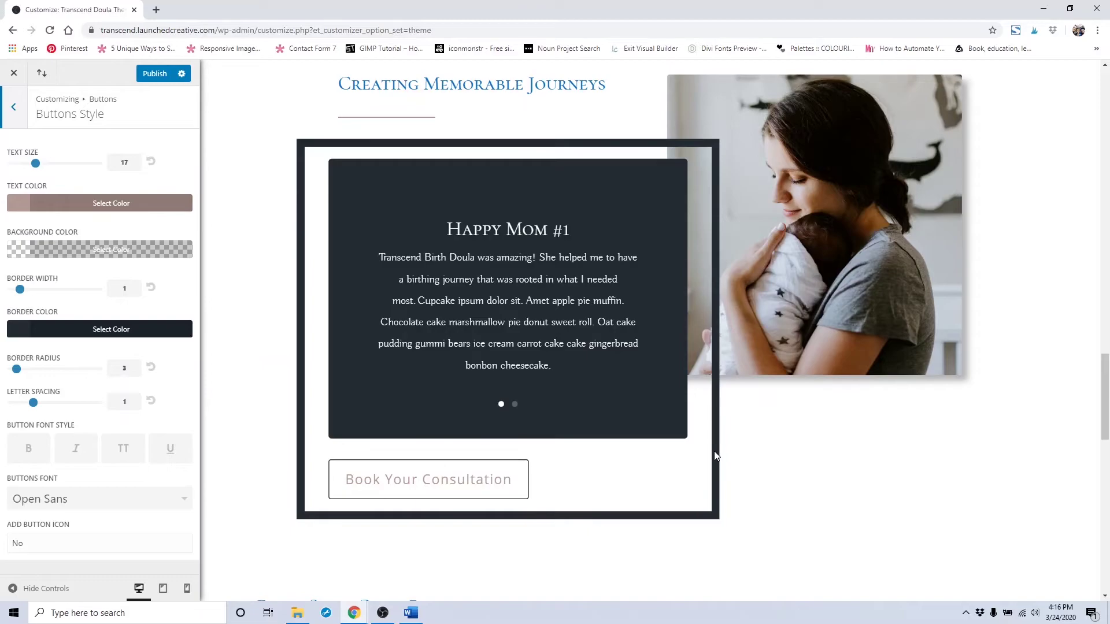
{"action": "scroll", "coordinate": [714, 455], "scroll_direction": "down", "scroll_amount": 15}
{"action": "scroll", "coordinate": [715, 455], "scroll_direction": "down", "scroll_amount": 1}
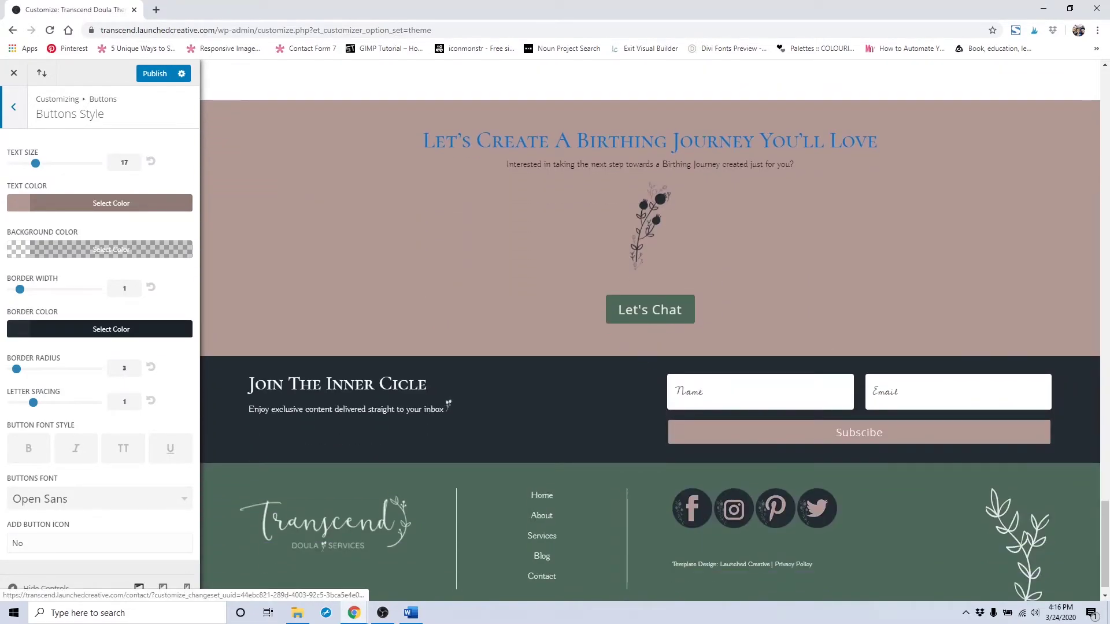
{"action": "scroll", "coordinate": [650, 310], "scroll_direction": "up", "scroll_amount": 1}
{"action": "scroll", "coordinate": [416, 187], "scroll_direction": "up", "scroll_amount": 9}
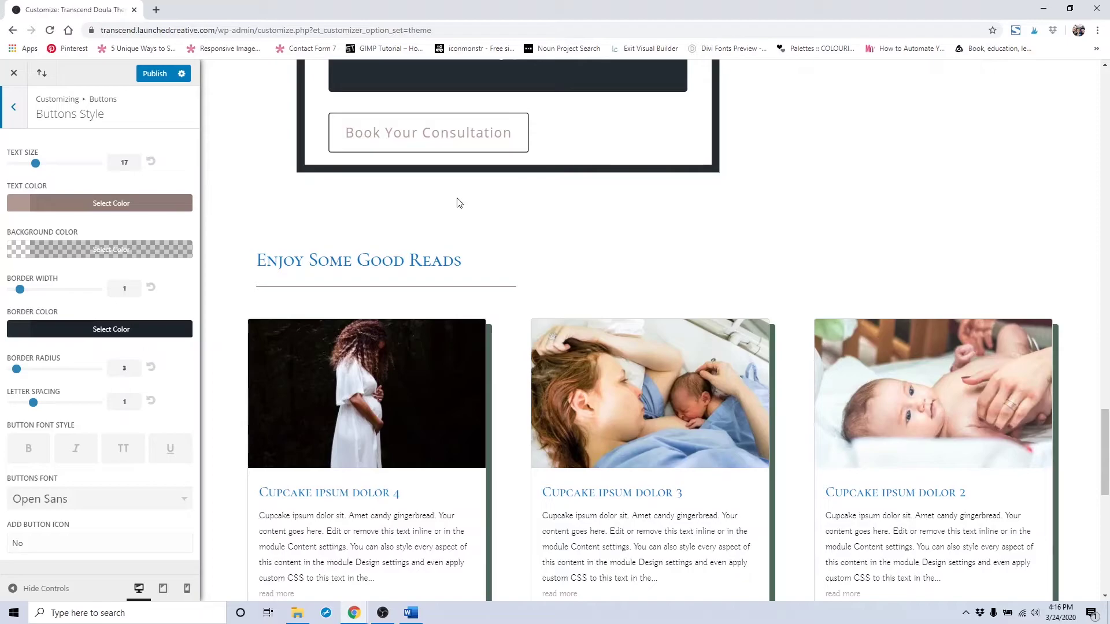
{"action": "scroll", "coordinate": [459, 203], "scroll_direction": "up", "scroll_amount": 1}
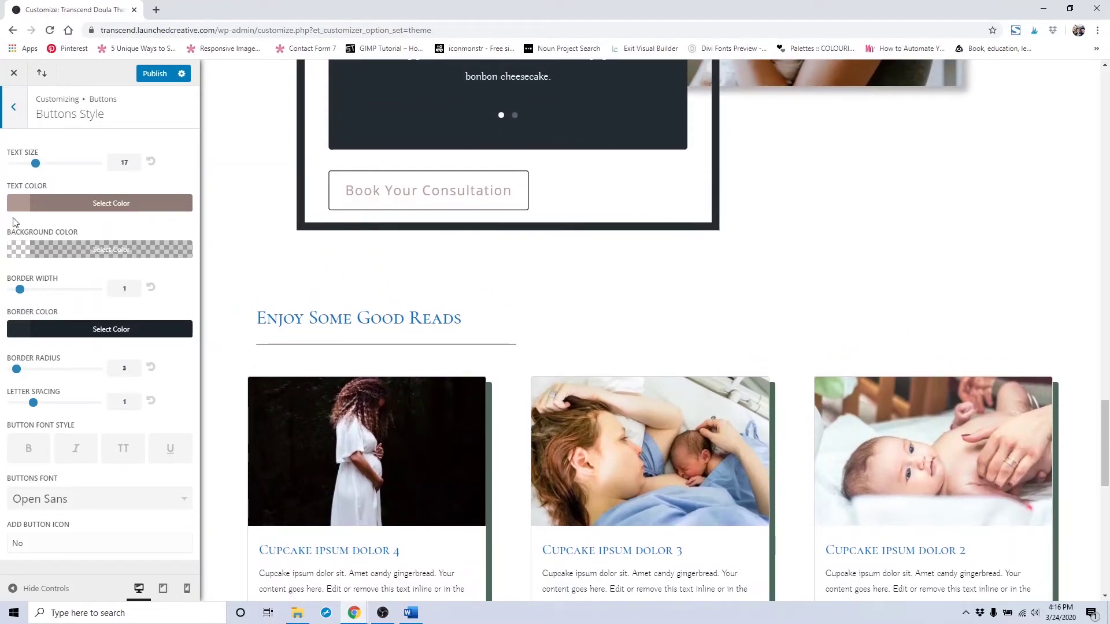
Step: Set the button text size to 17 and the button text color to muted purple #a88da4
{"action": "left_click_drag", "start_coordinate": [40, 167], "coordinate": [36, 167]}
{"action": "left_click", "coordinate": [26, 203]}
{"action": "mouse_move", "coordinate": [25, 272]}
{"action": "left_mouse_down"}
{"action": "mouse_move", "coordinate": [40, 311]}
{"action": "mouse_move", "coordinate": [78, 316]}
{"action": "mouse_move", "coordinate": [103, 289]}
{"action": "left_mouse_up"}
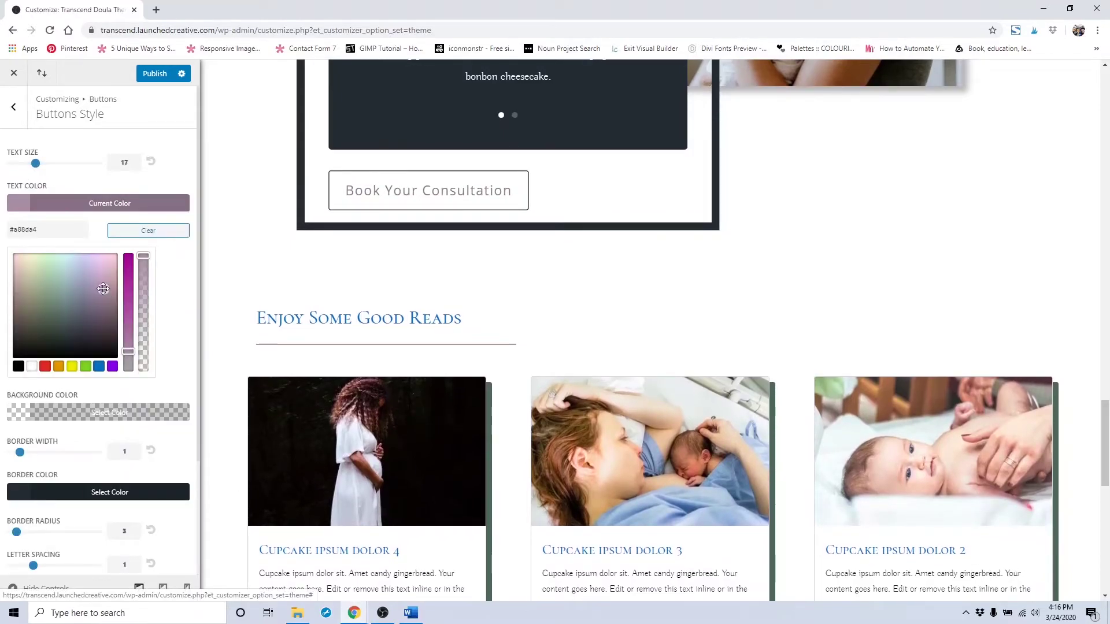
Step: Set the button background color to the preset purple #8300e9 at full opacity
{"action": "left_click", "coordinate": [19, 414]}
{"action": "left_click", "coordinate": [107, 378]}
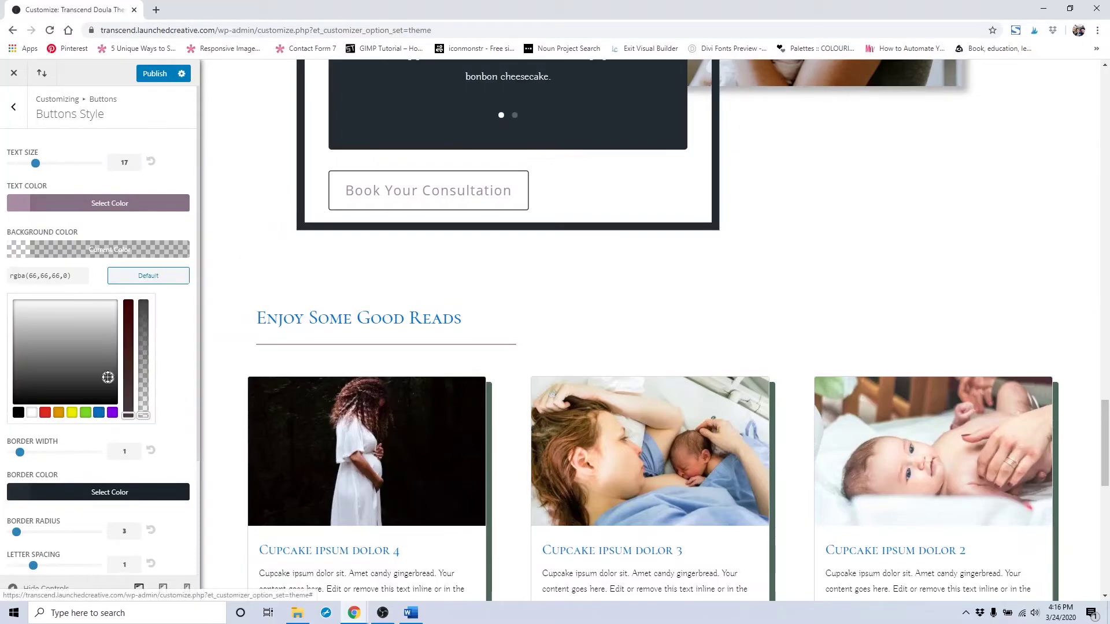
{"action": "left_click", "coordinate": [112, 413]}
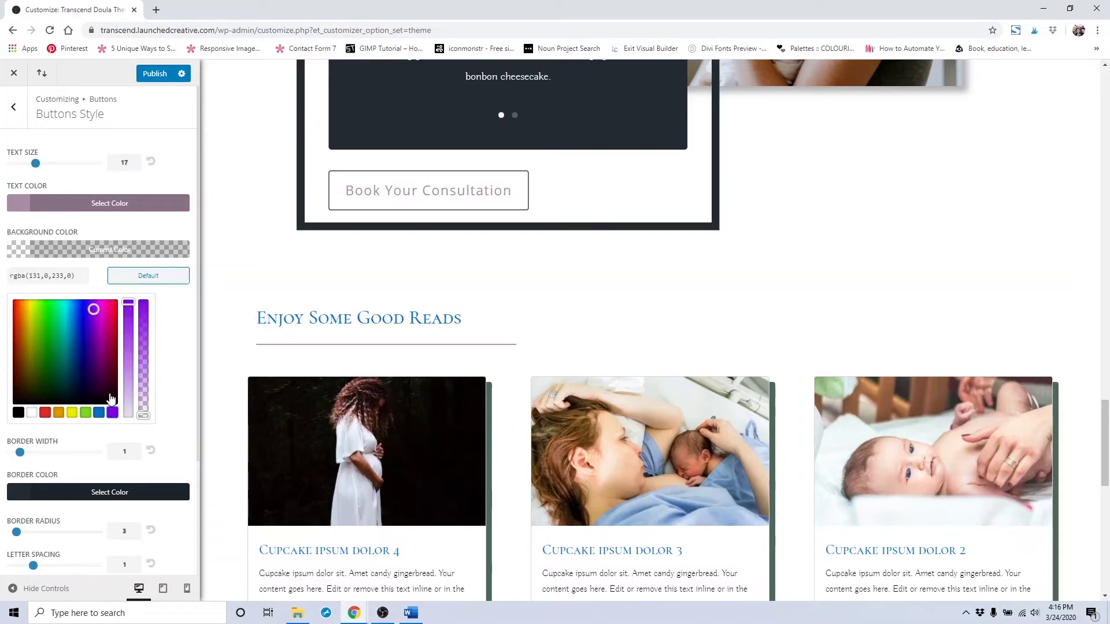
{"action": "left_click", "coordinate": [24, 258]}
{"action": "left_click", "coordinate": [16, 257]}
{"action": "left_click_drag", "start_coordinate": [146, 421], "coordinate": [137, 303]}
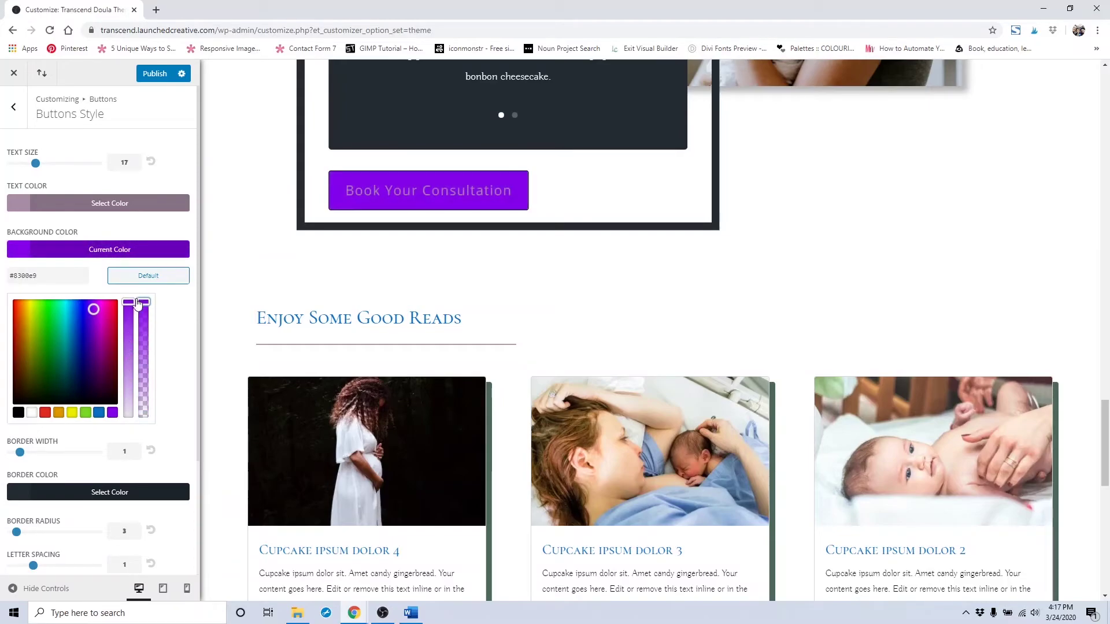
Step: Set the button border color to the preset blue #0c71c3
{"action": "scroll", "coordinate": [149, 364], "scroll_direction": "down", "scroll_amount": 3}
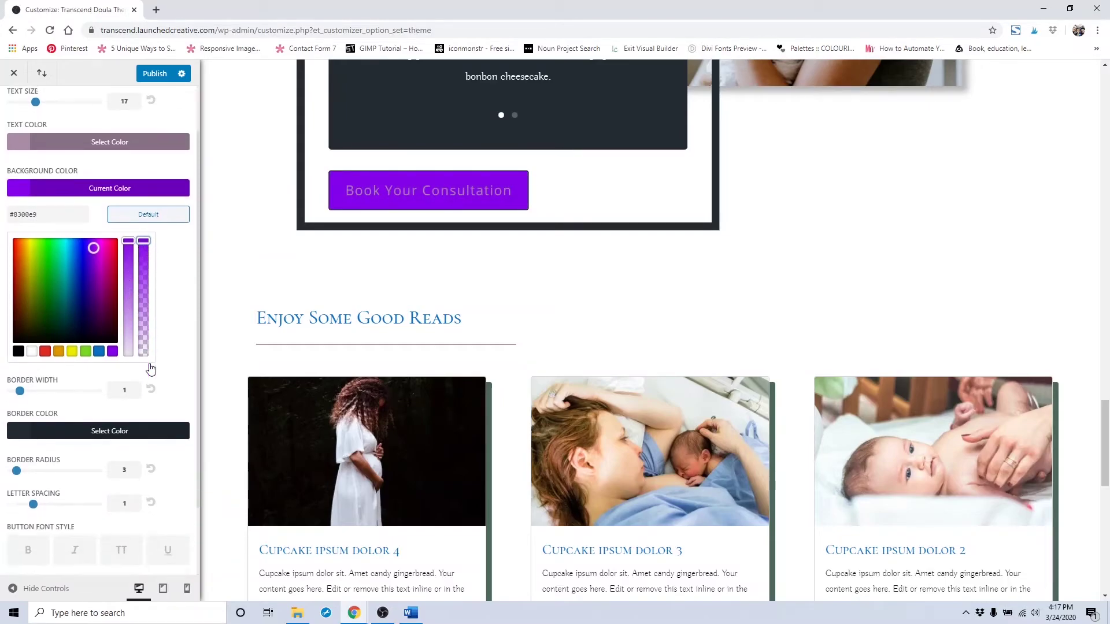
{"action": "left_click", "coordinate": [18, 380]}
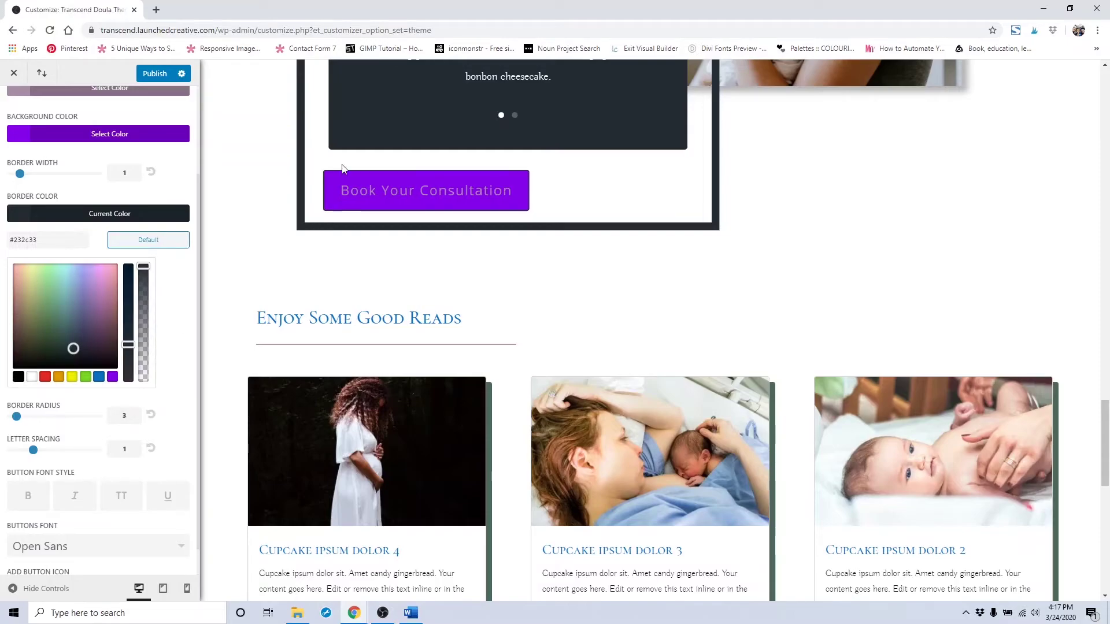
{"action": "left_click", "coordinate": [99, 378]}
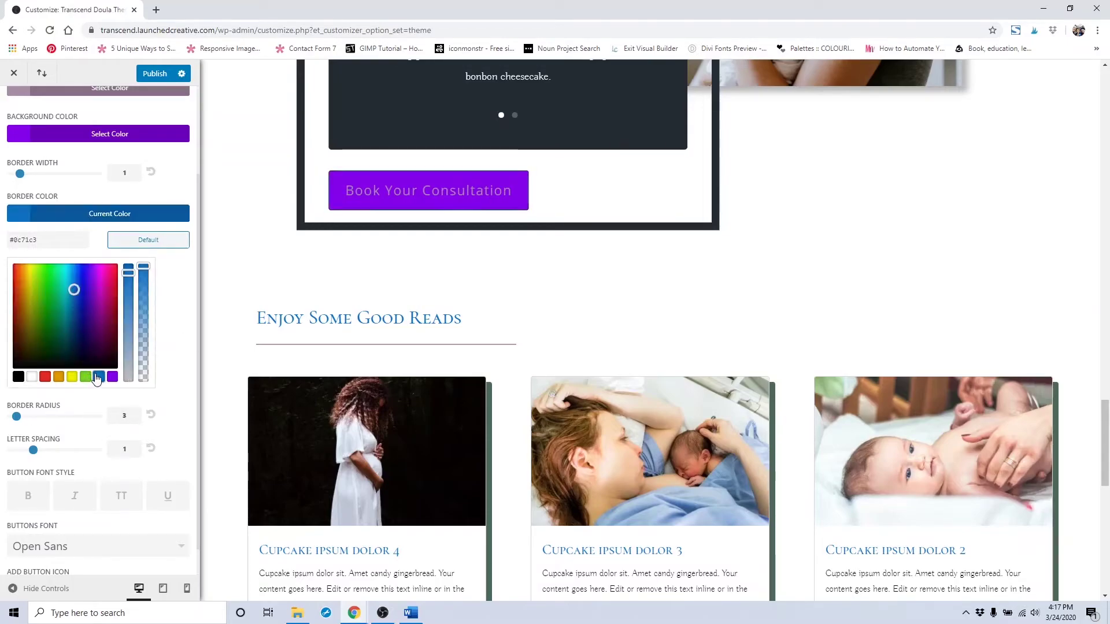
Step: Set the button border radius to 7 and the button letter spacing to 0
{"action": "scroll", "coordinate": [93, 381], "scroll_direction": "down", "scroll_amount": 1}
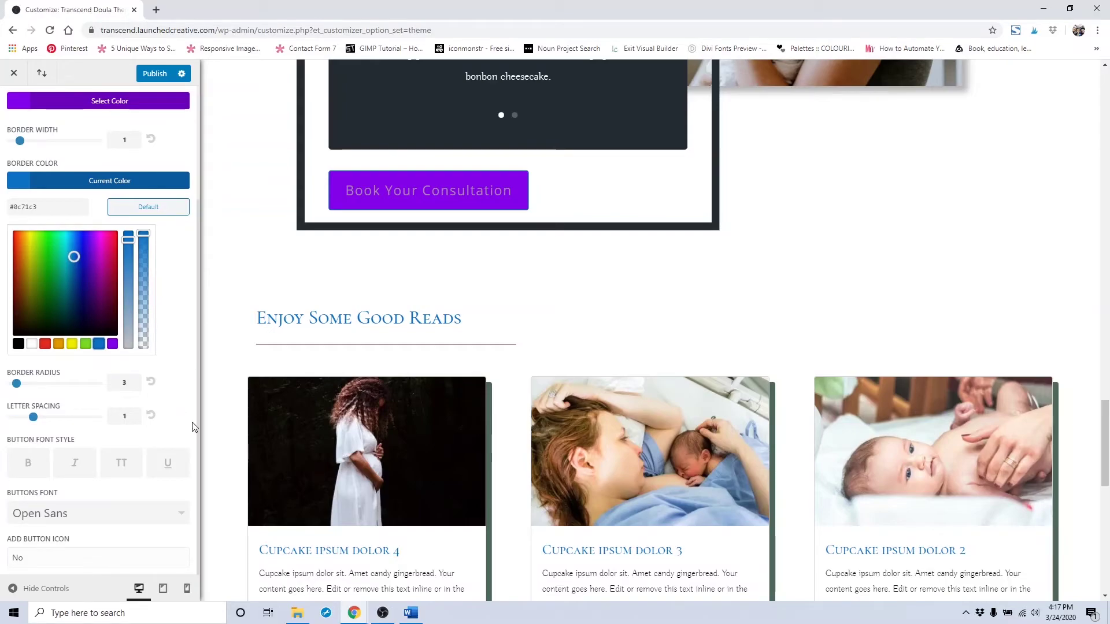
{"action": "mouse_move", "coordinate": [15, 383]}
{"action": "left_mouse_down"}
{"action": "mouse_move", "coordinate": [3, 384]}
{"action": "mouse_move", "coordinate": [92, 386]}
{"action": "mouse_move", "coordinate": [22, 394]}
{"action": "left_mouse_up"}
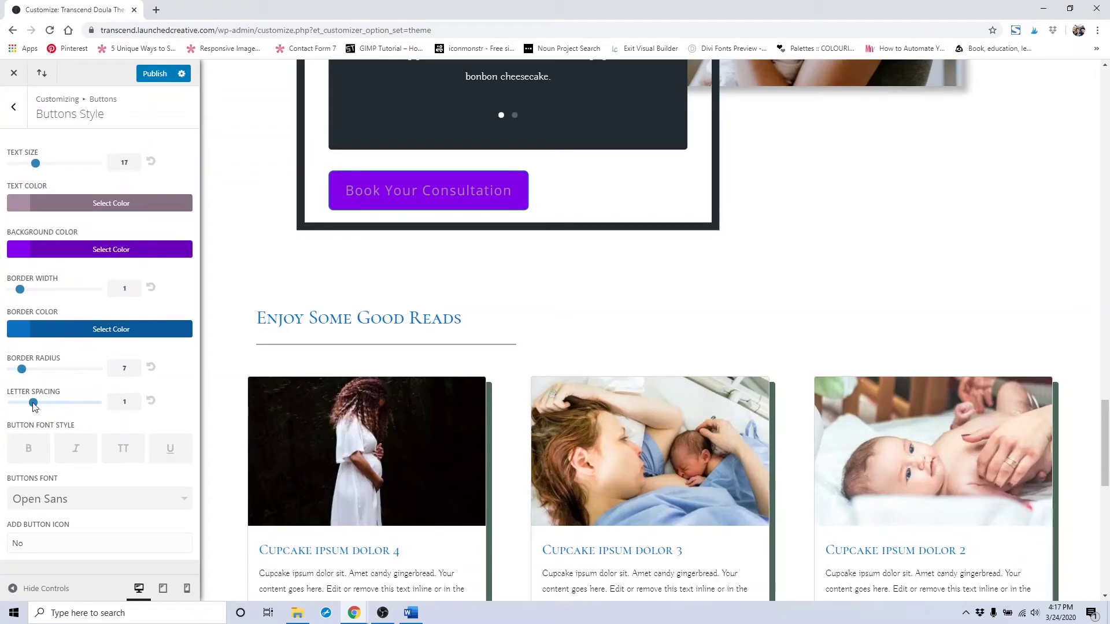
{"action": "left_click_drag", "start_coordinate": [33, 405], "coordinate": [26, 405]}
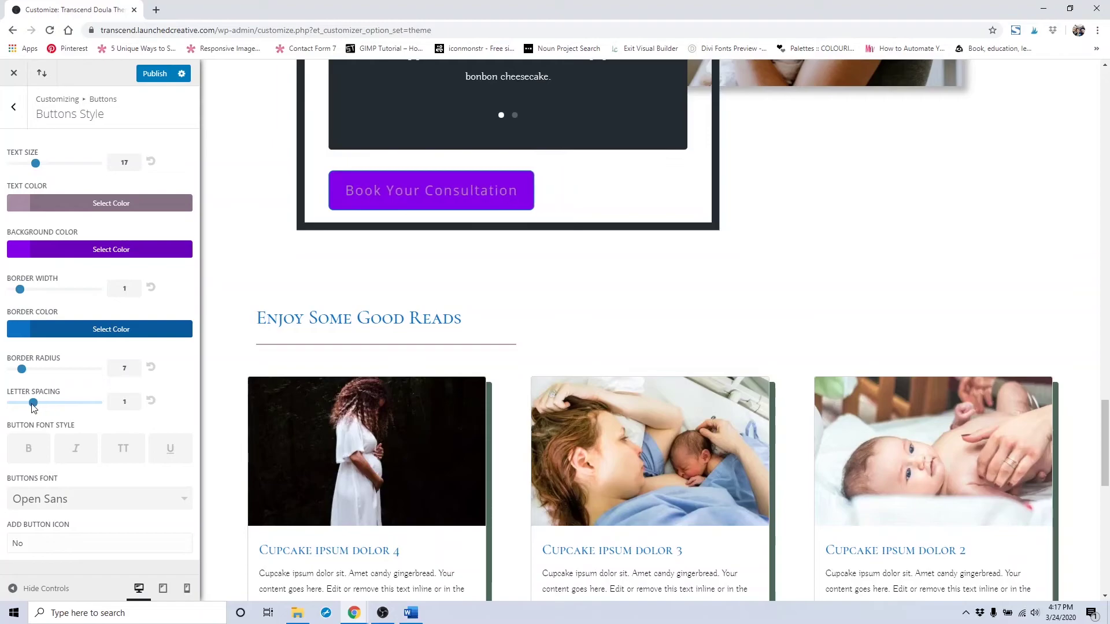
Step: Set the buttons font to ABeeZee and check the restyled buttons throughout the homepage preview
{"action": "left_click", "coordinate": [62, 505]}
{"action": "left_click", "coordinate": [56, 523]}
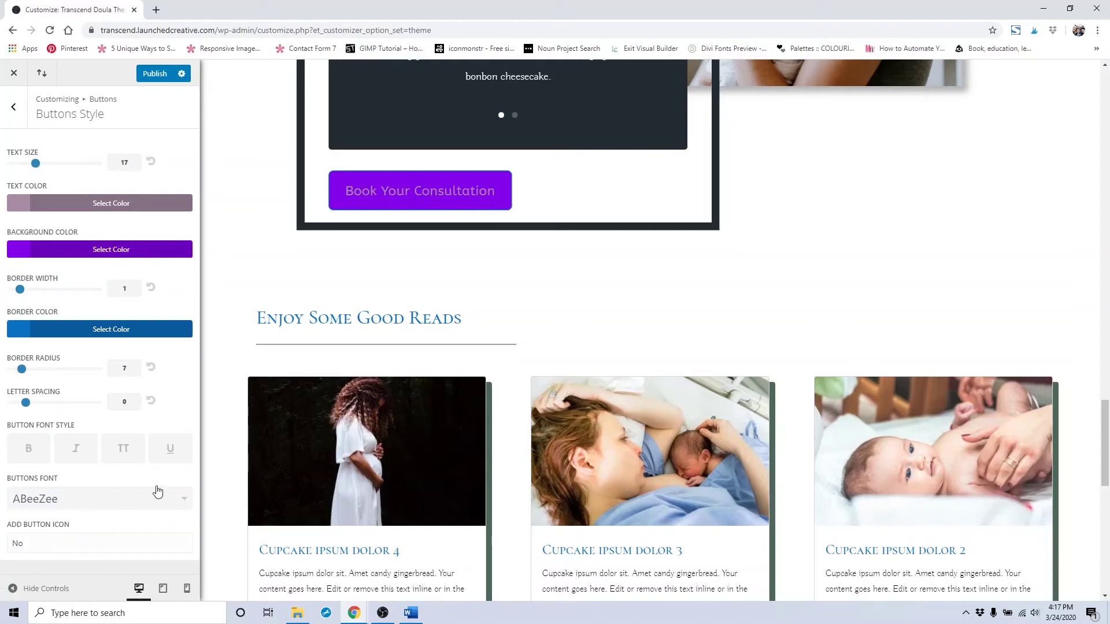
{"action": "scroll", "coordinate": [585, 392], "scroll_direction": "down", "scroll_amount": 10}
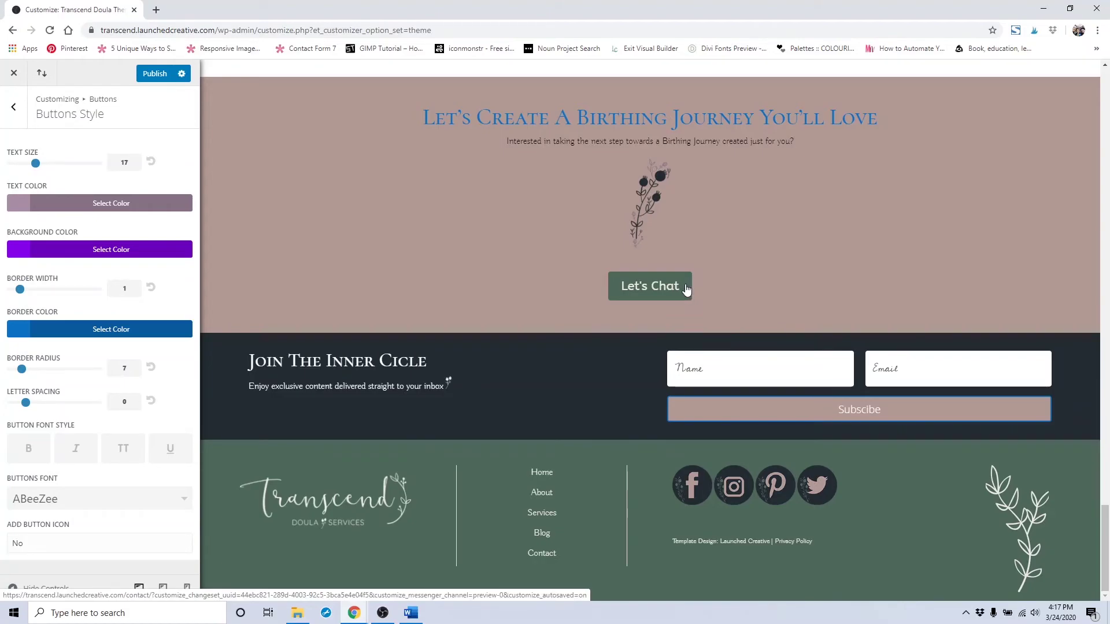
{"action": "scroll", "coordinate": [688, 291], "scroll_direction": "up", "scroll_amount": 10}
{"action": "scroll", "coordinate": [687, 289], "scroll_direction": "up", "scroll_amount": 10}
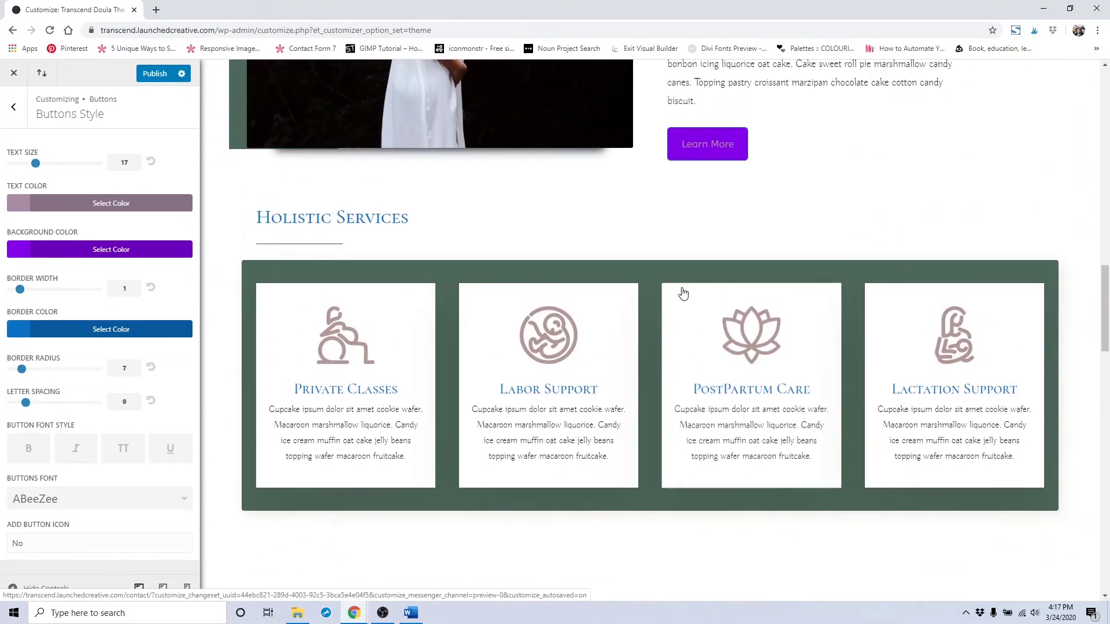
{"action": "scroll", "coordinate": [688, 379], "scroll_direction": "up", "scroll_amount": 10}
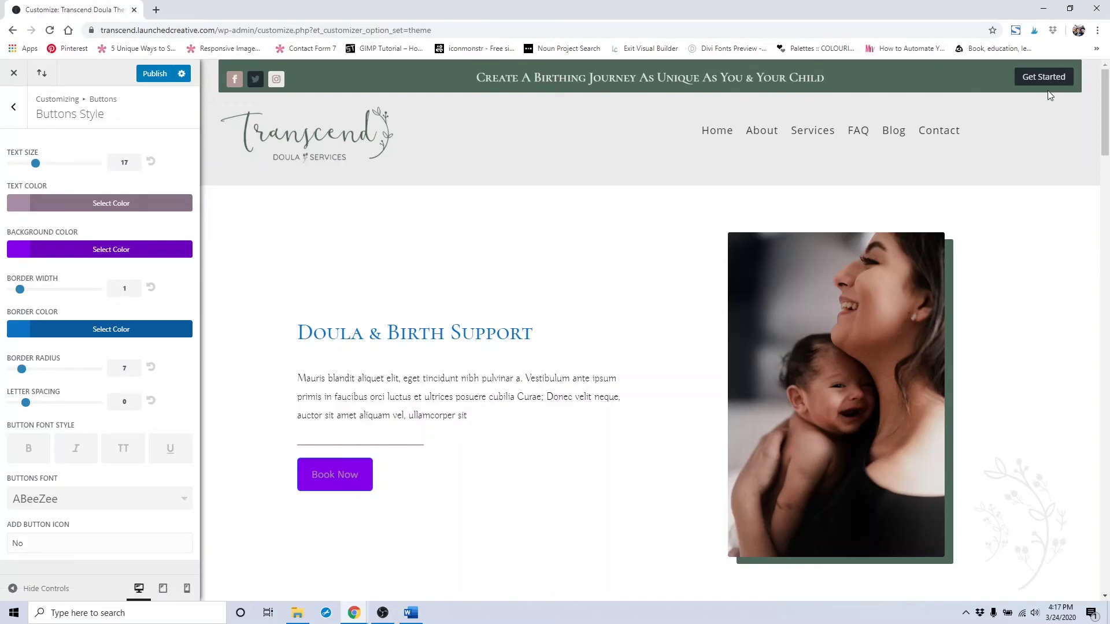
{"action": "scroll", "coordinate": [428, 396], "scroll_direction": "down", "scroll_amount": 10}
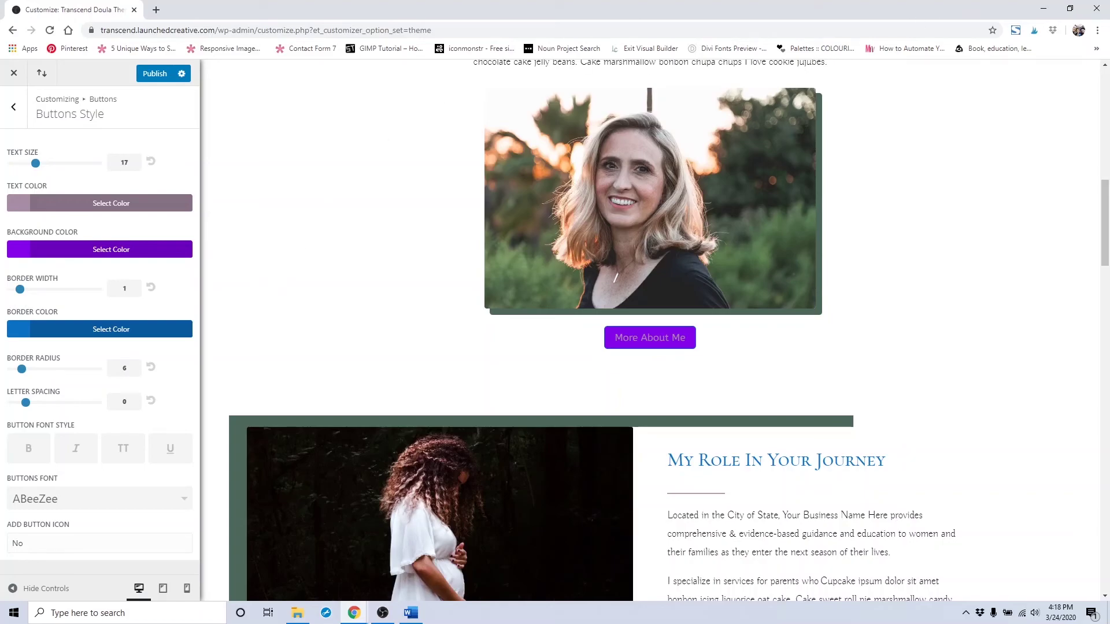
Step: Leave the button settings, open the Homepage Settings and select Home as the static homepage
{"action": "left_click", "coordinate": [13, 107]}
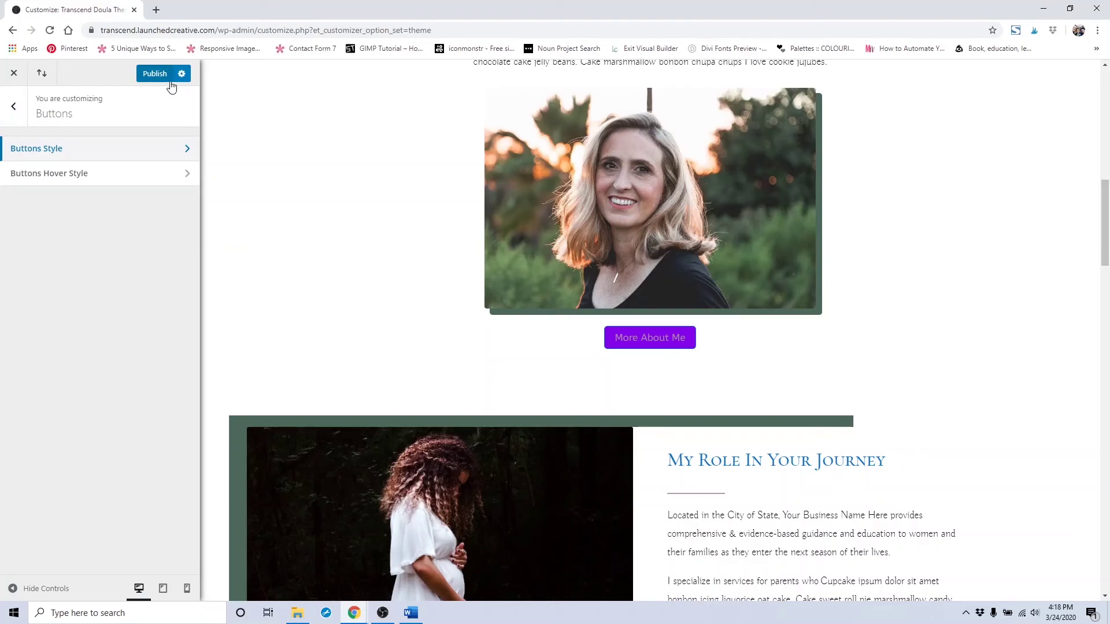
{"action": "left_click", "coordinate": [12, 108]}
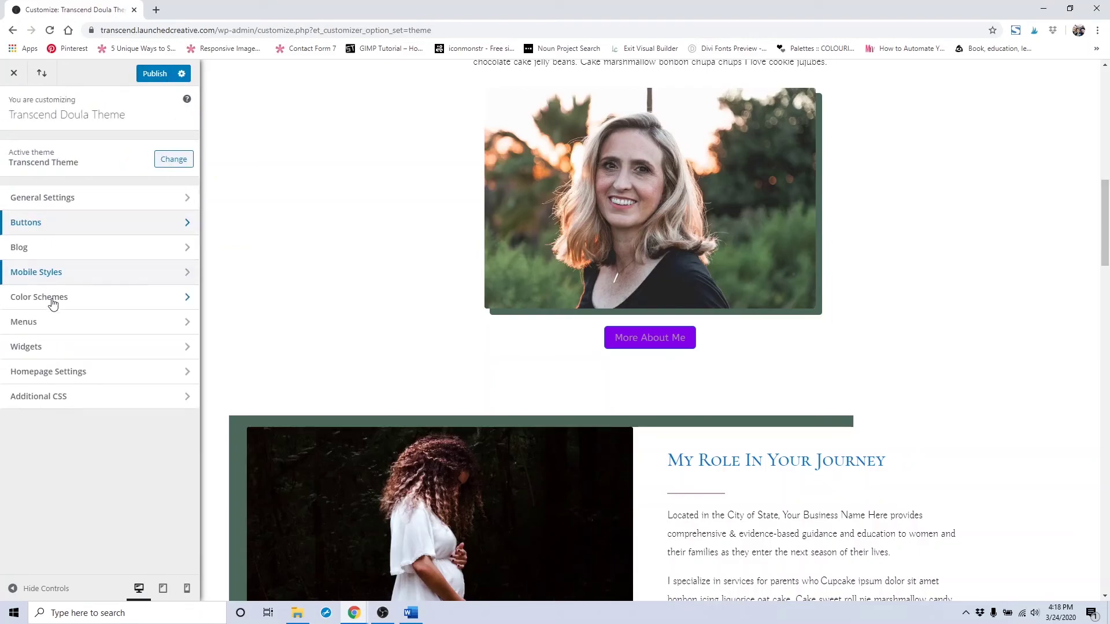
{"action": "left_click", "coordinate": [62, 377]}
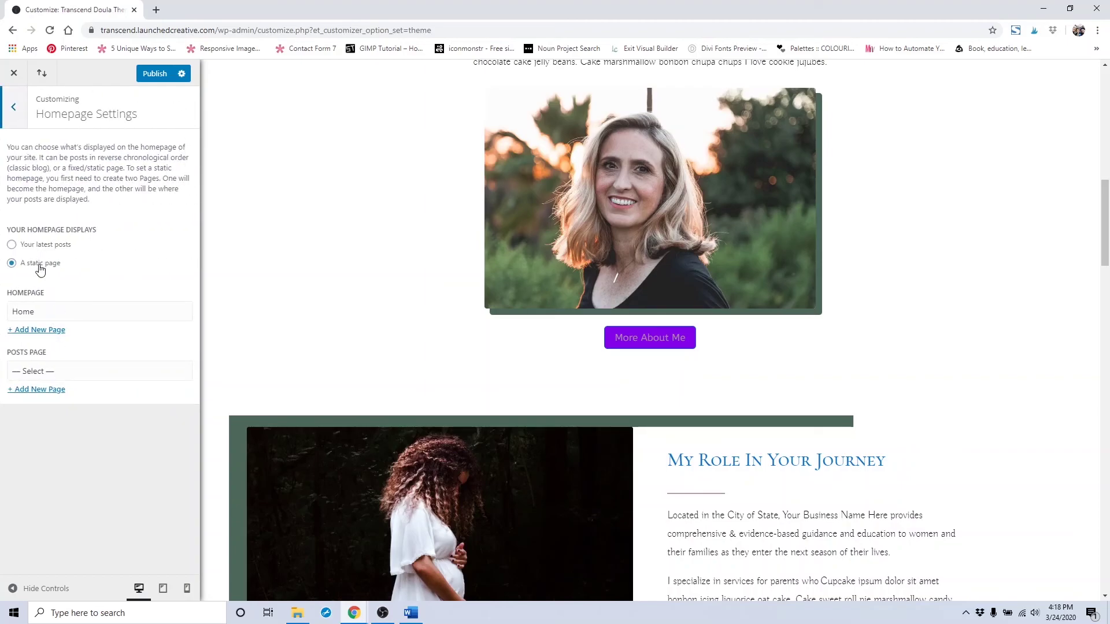
{"action": "left_click", "coordinate": [33, 313]}
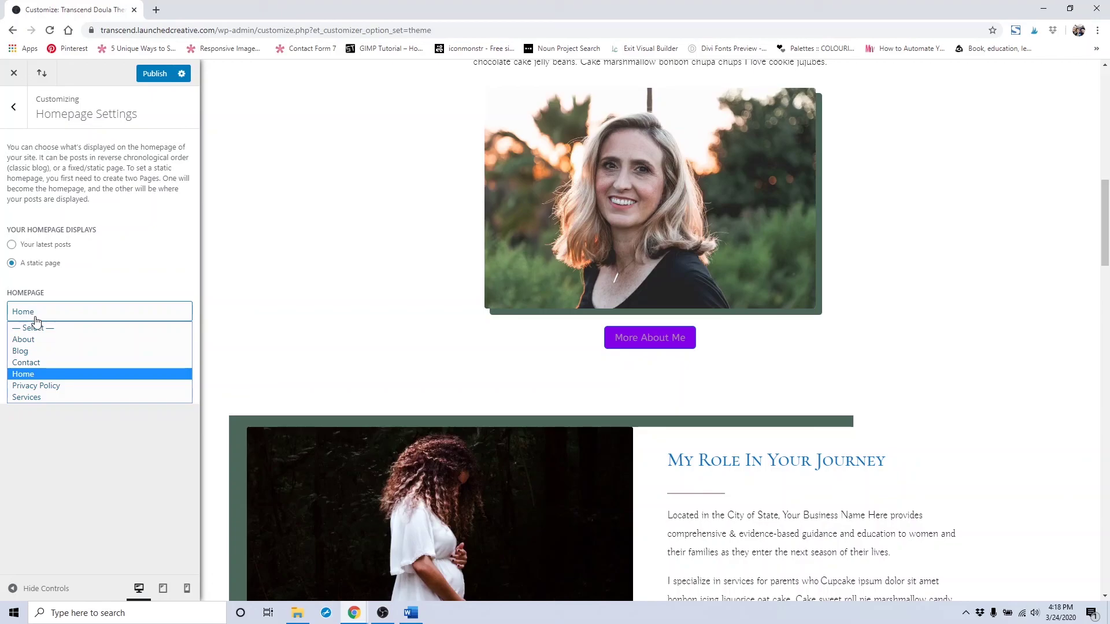
{"action": "left_click", "coordinate": [36, 374]}
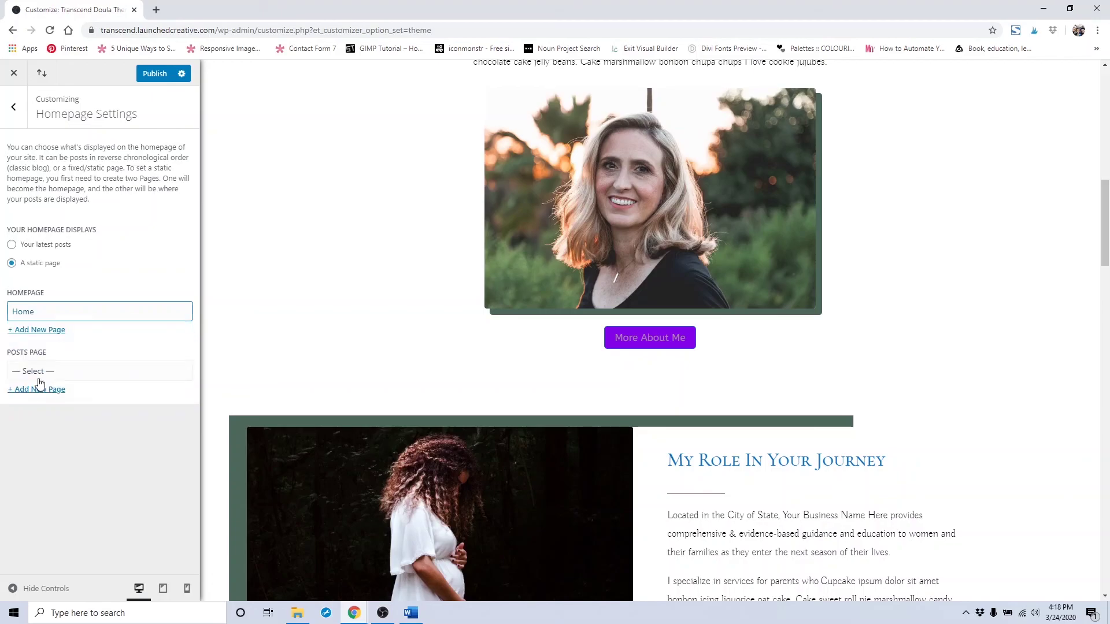